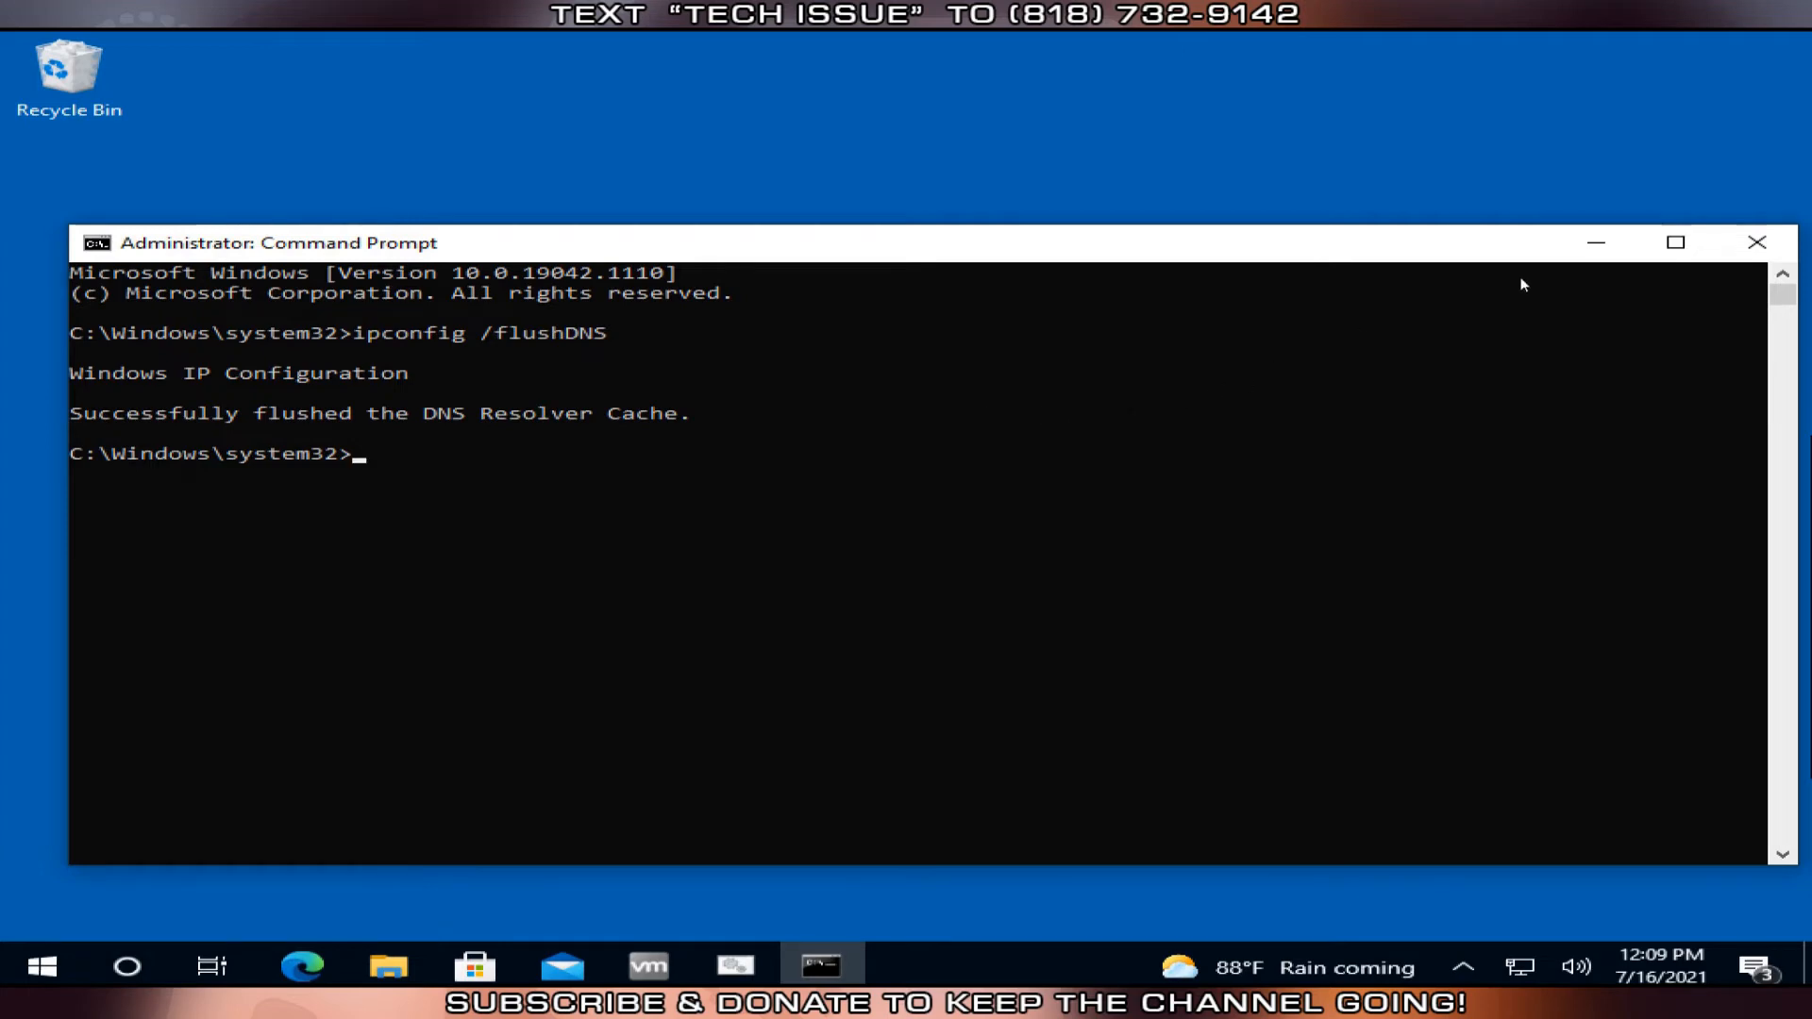
Close the Command Prompt and open Disk Cleanup for the C: drive
left_click(1736, 236)
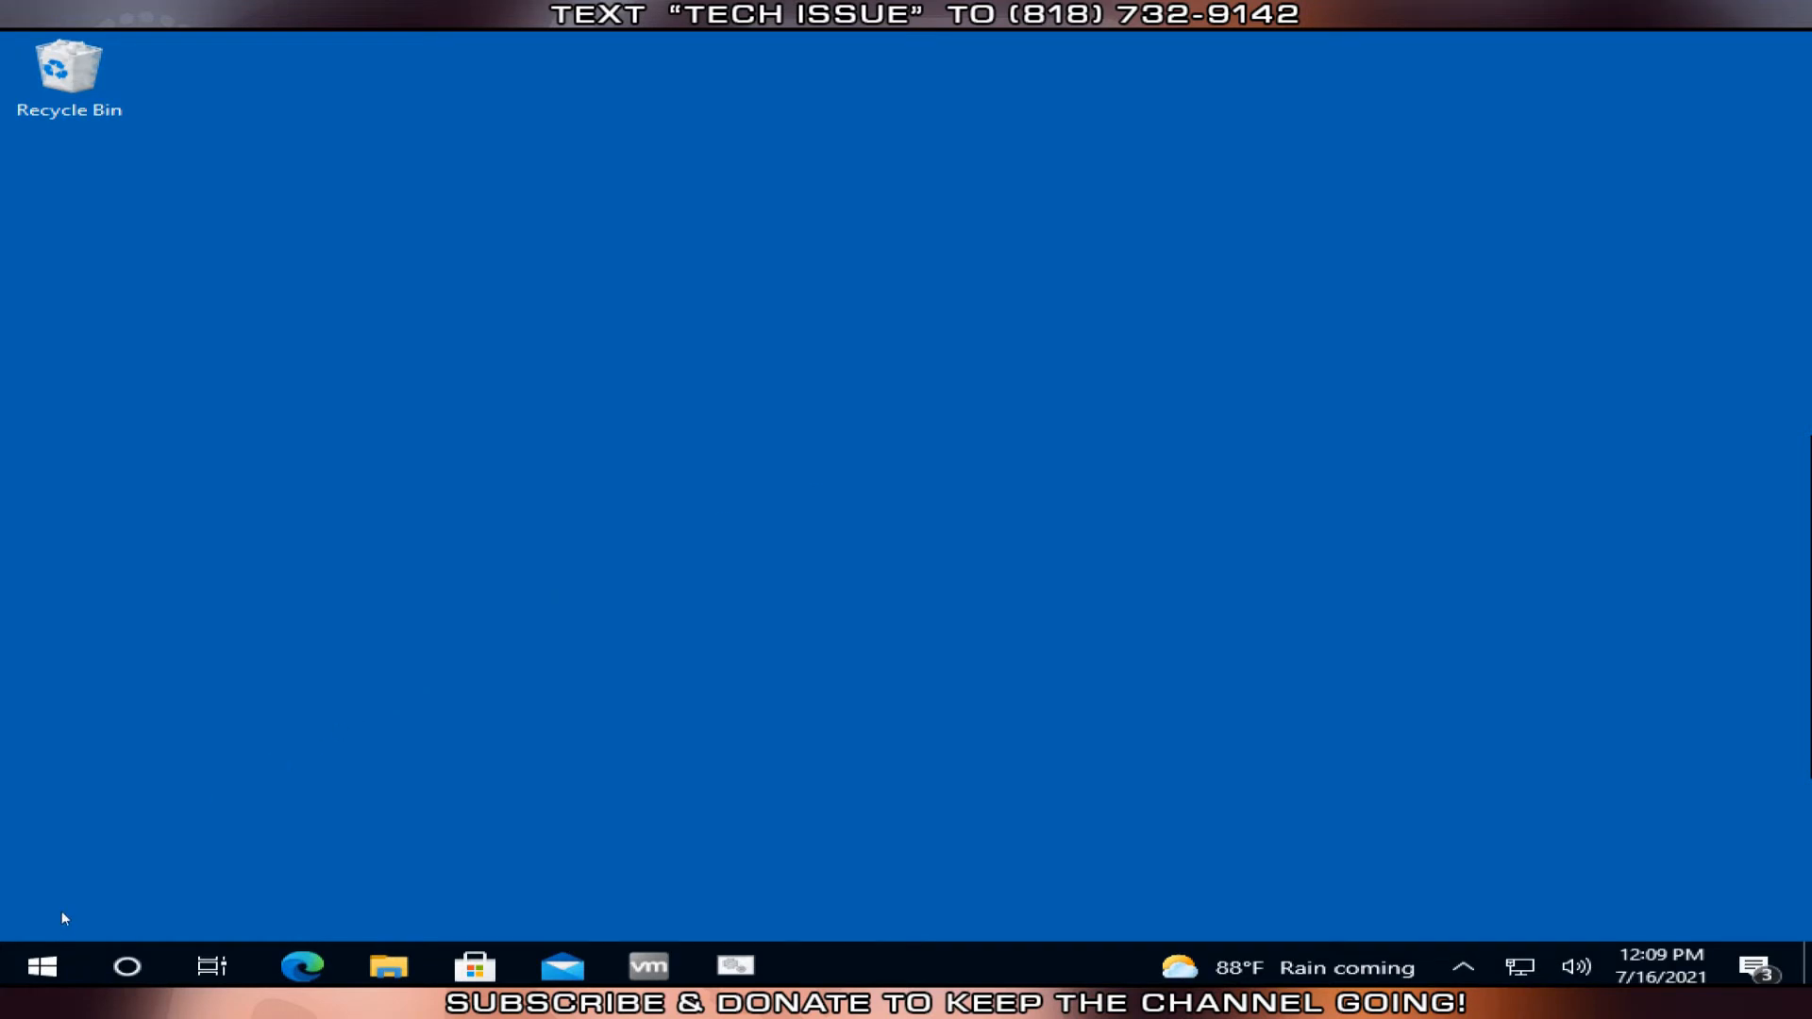
left_click(40, 959)
type("clean")
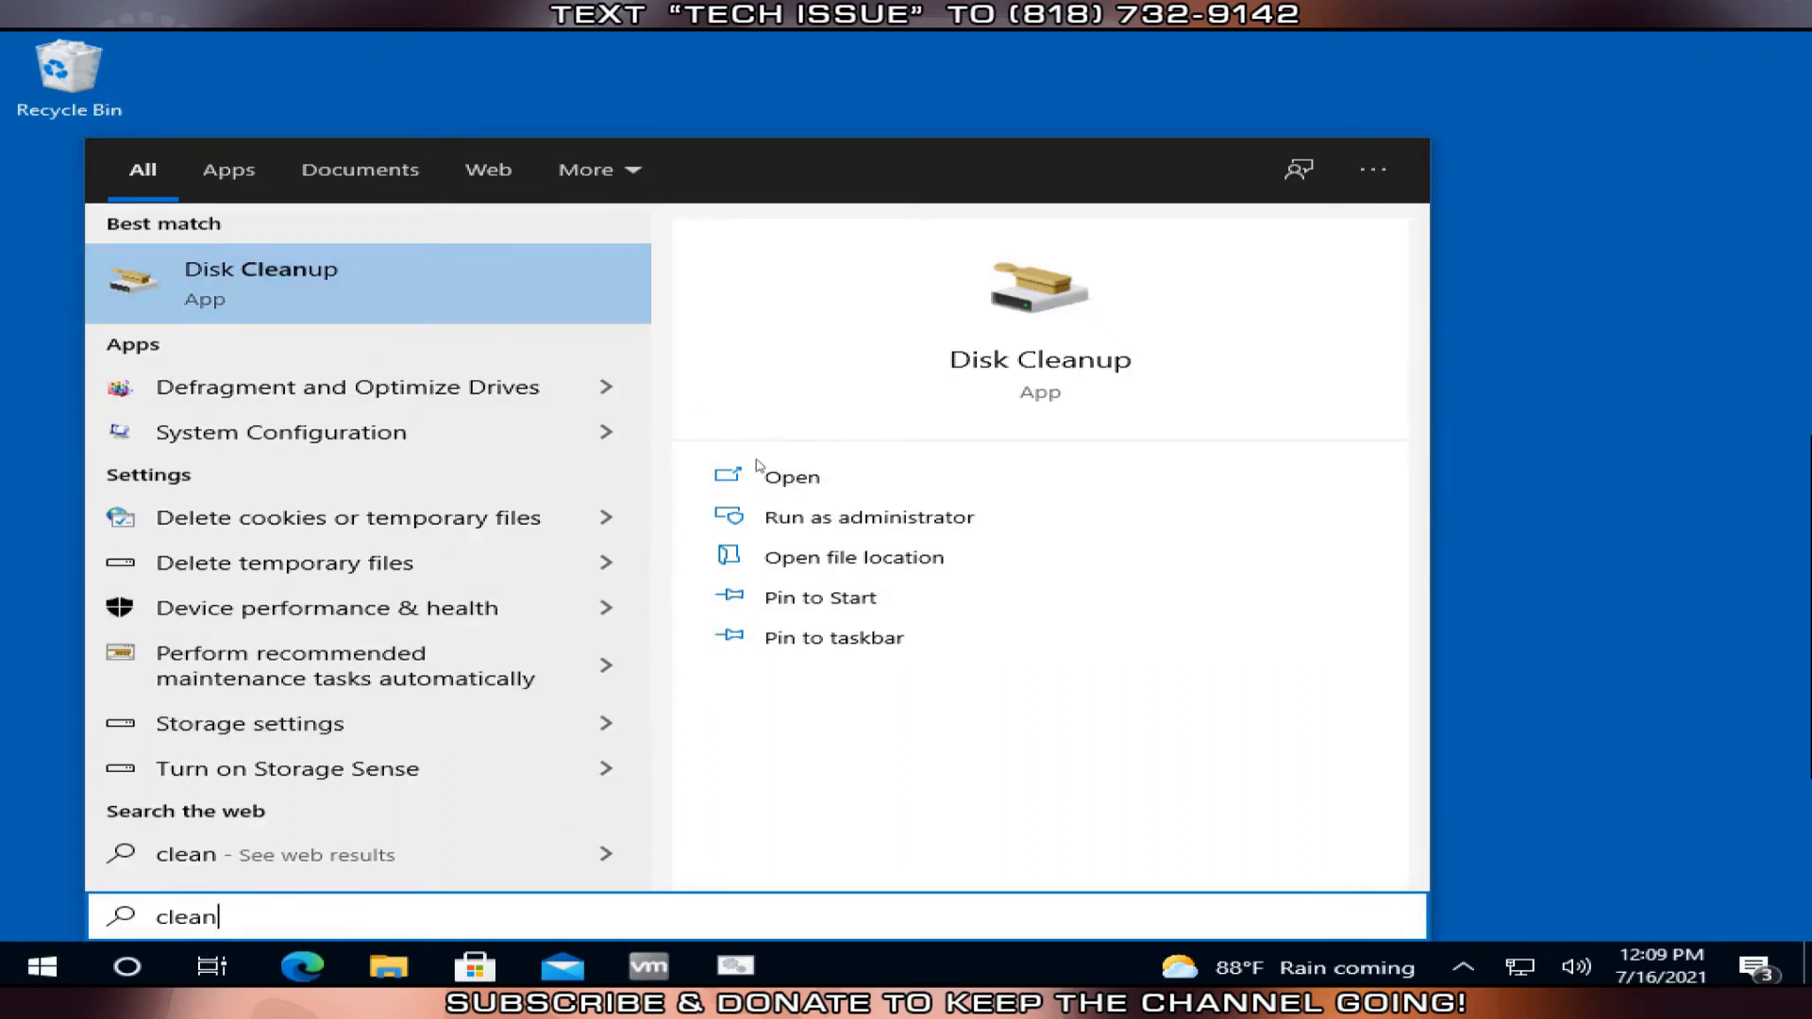
left_click(340, 280)
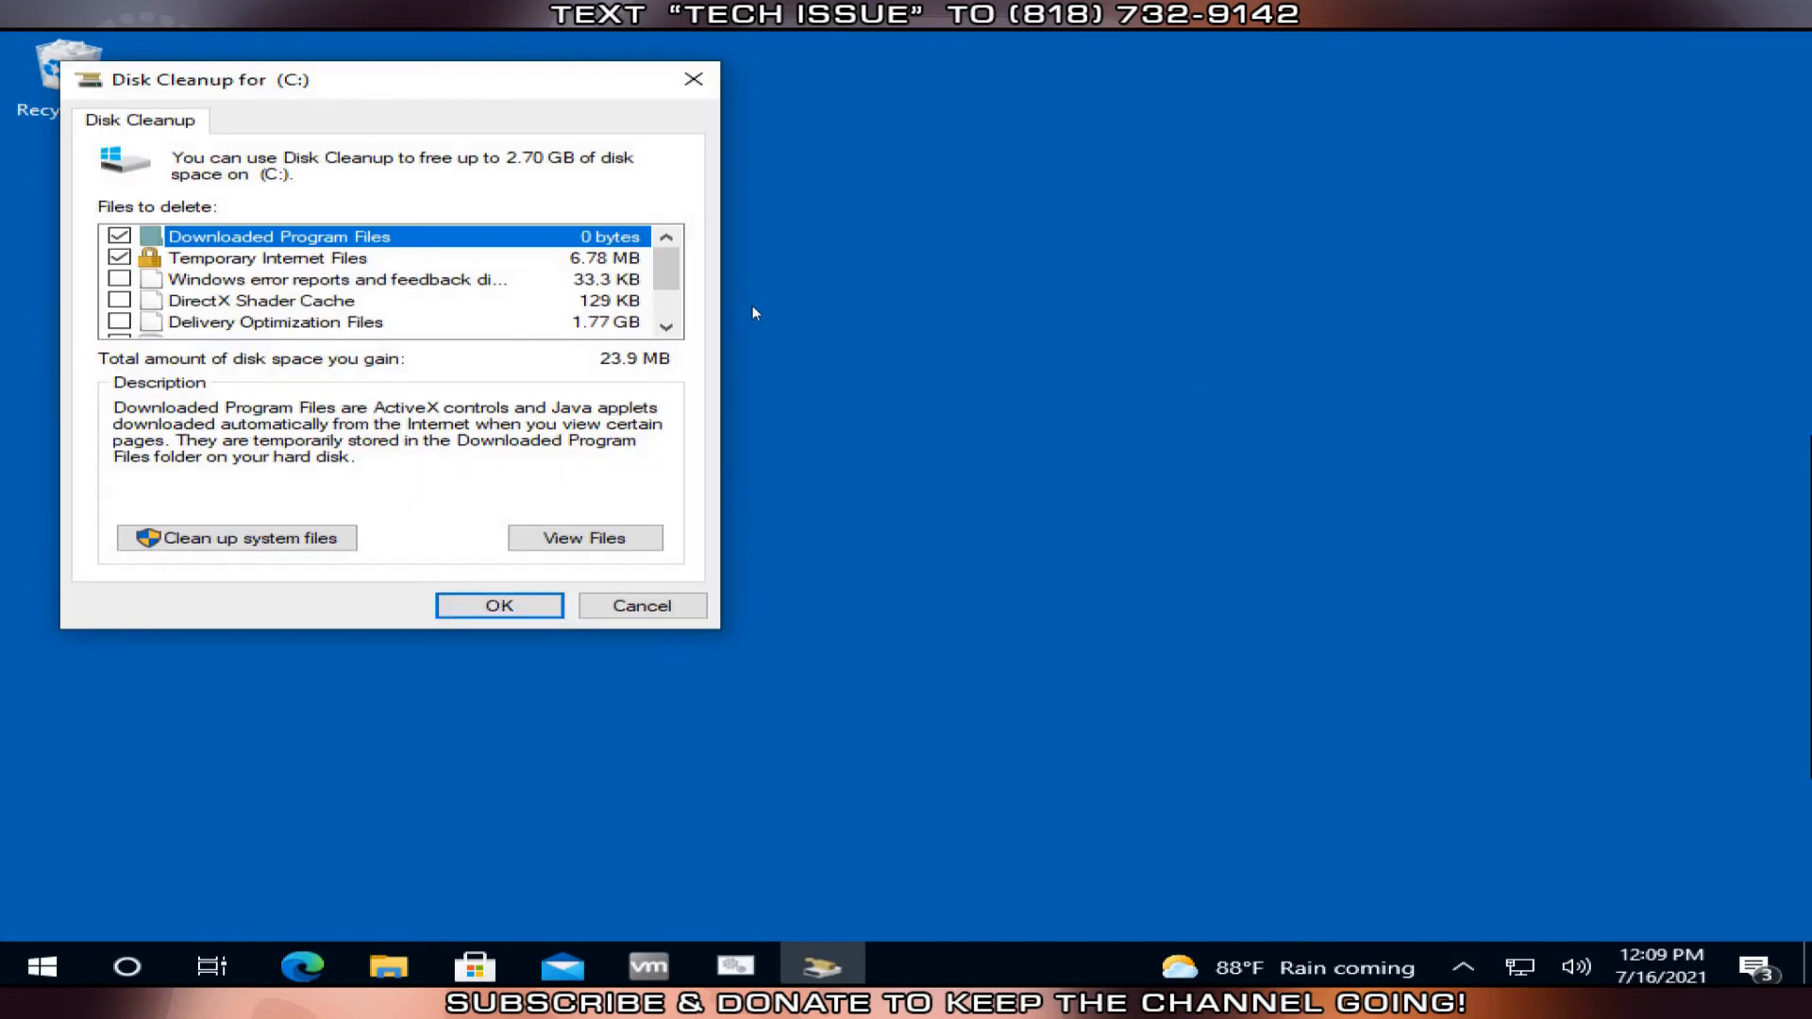
left_click_drag(510, 84, 846, 141)
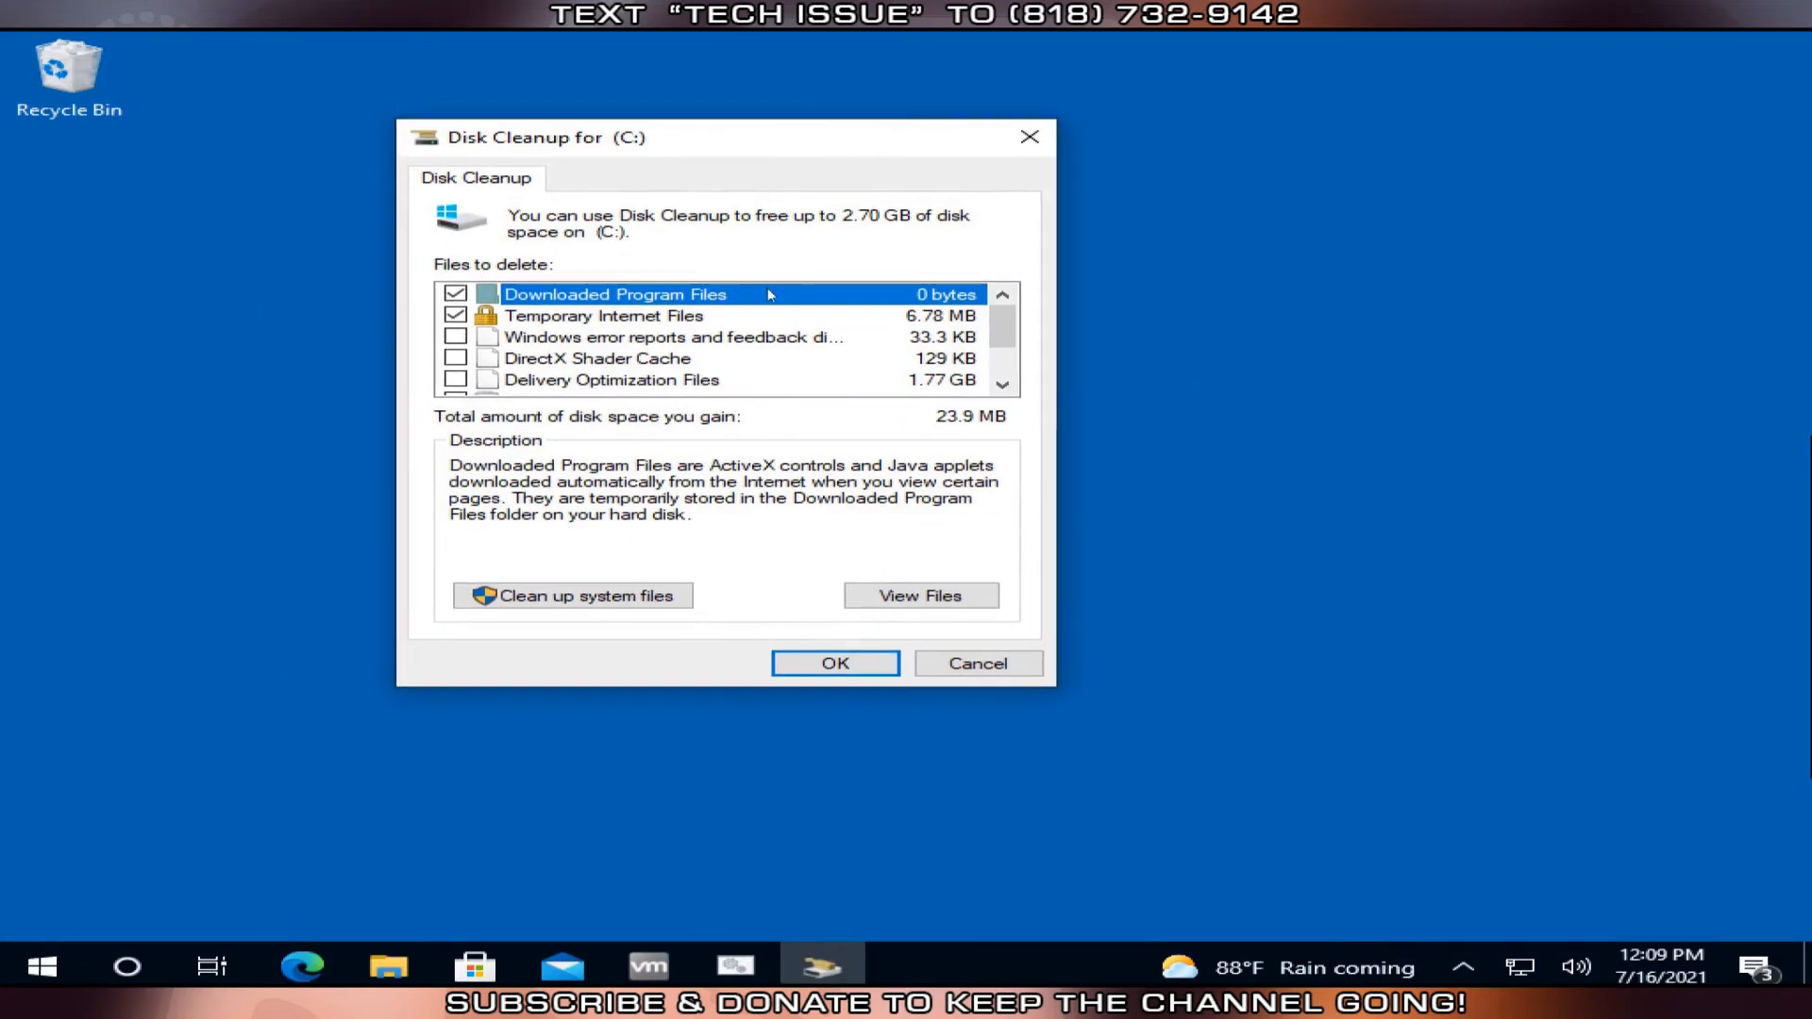
Mark all remaining user file categories for deletion, including Delivery Optimization Files, Recycle Bin and Temporary files
left_click(456, 337)
left_click(455, 342)
left_click(456, 381)
scroll(455, 378, "down", 1)
left_click(456, 337)
left_click(456, 358)
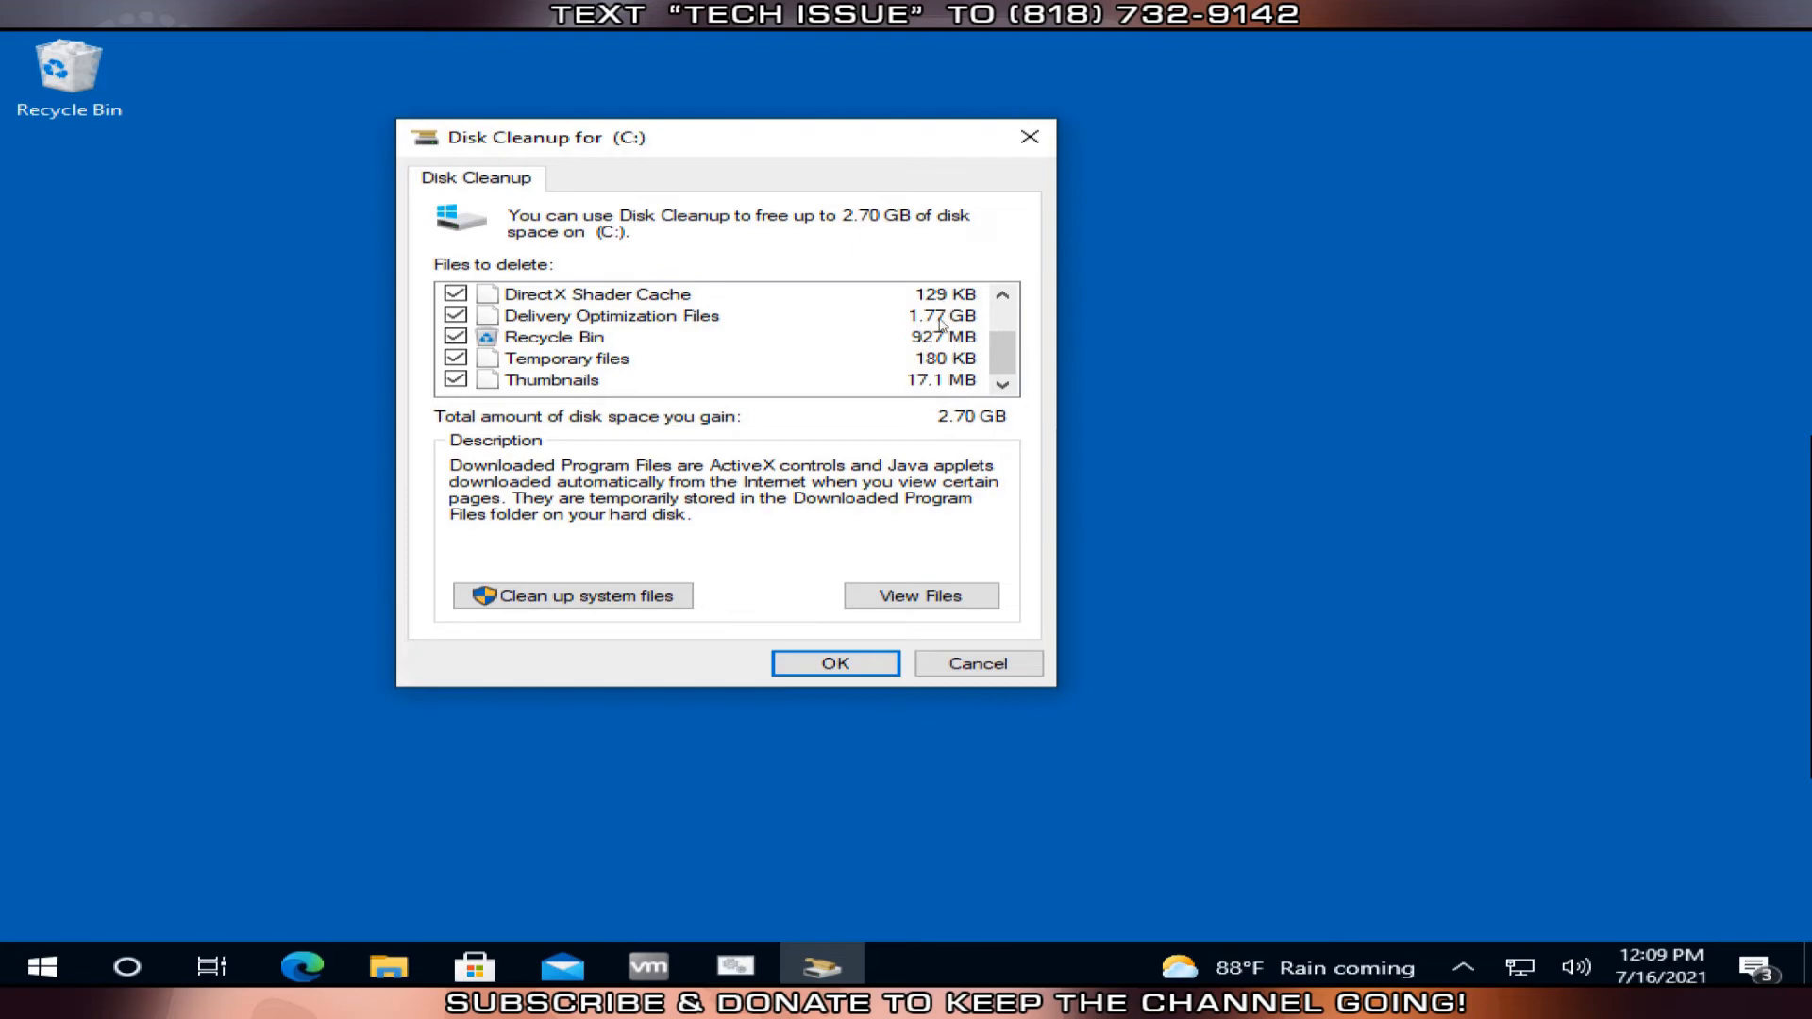
scroll(947, 341, "up", 1)
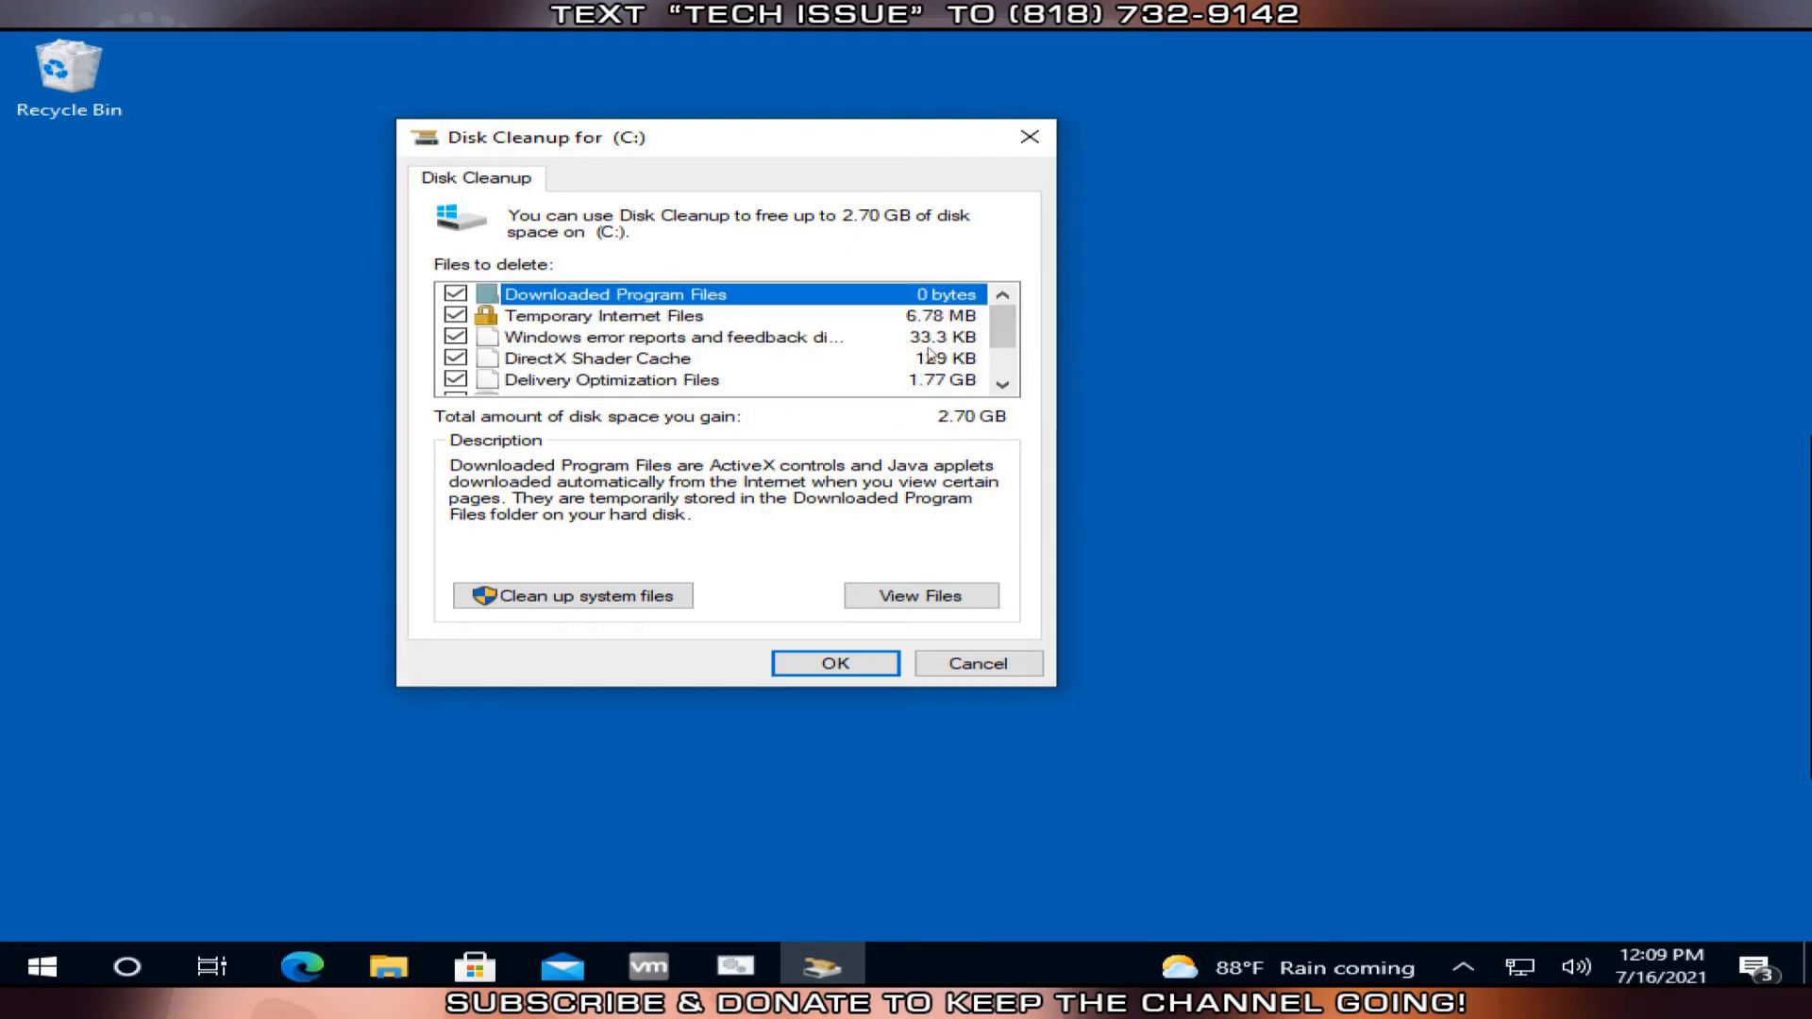
Rescan for system files and include Microsoft Defender Antivirus, Windows error reports, DirectX Shader Cache and Delivery Optimization Files in the cleanup
left_click(600, 599)
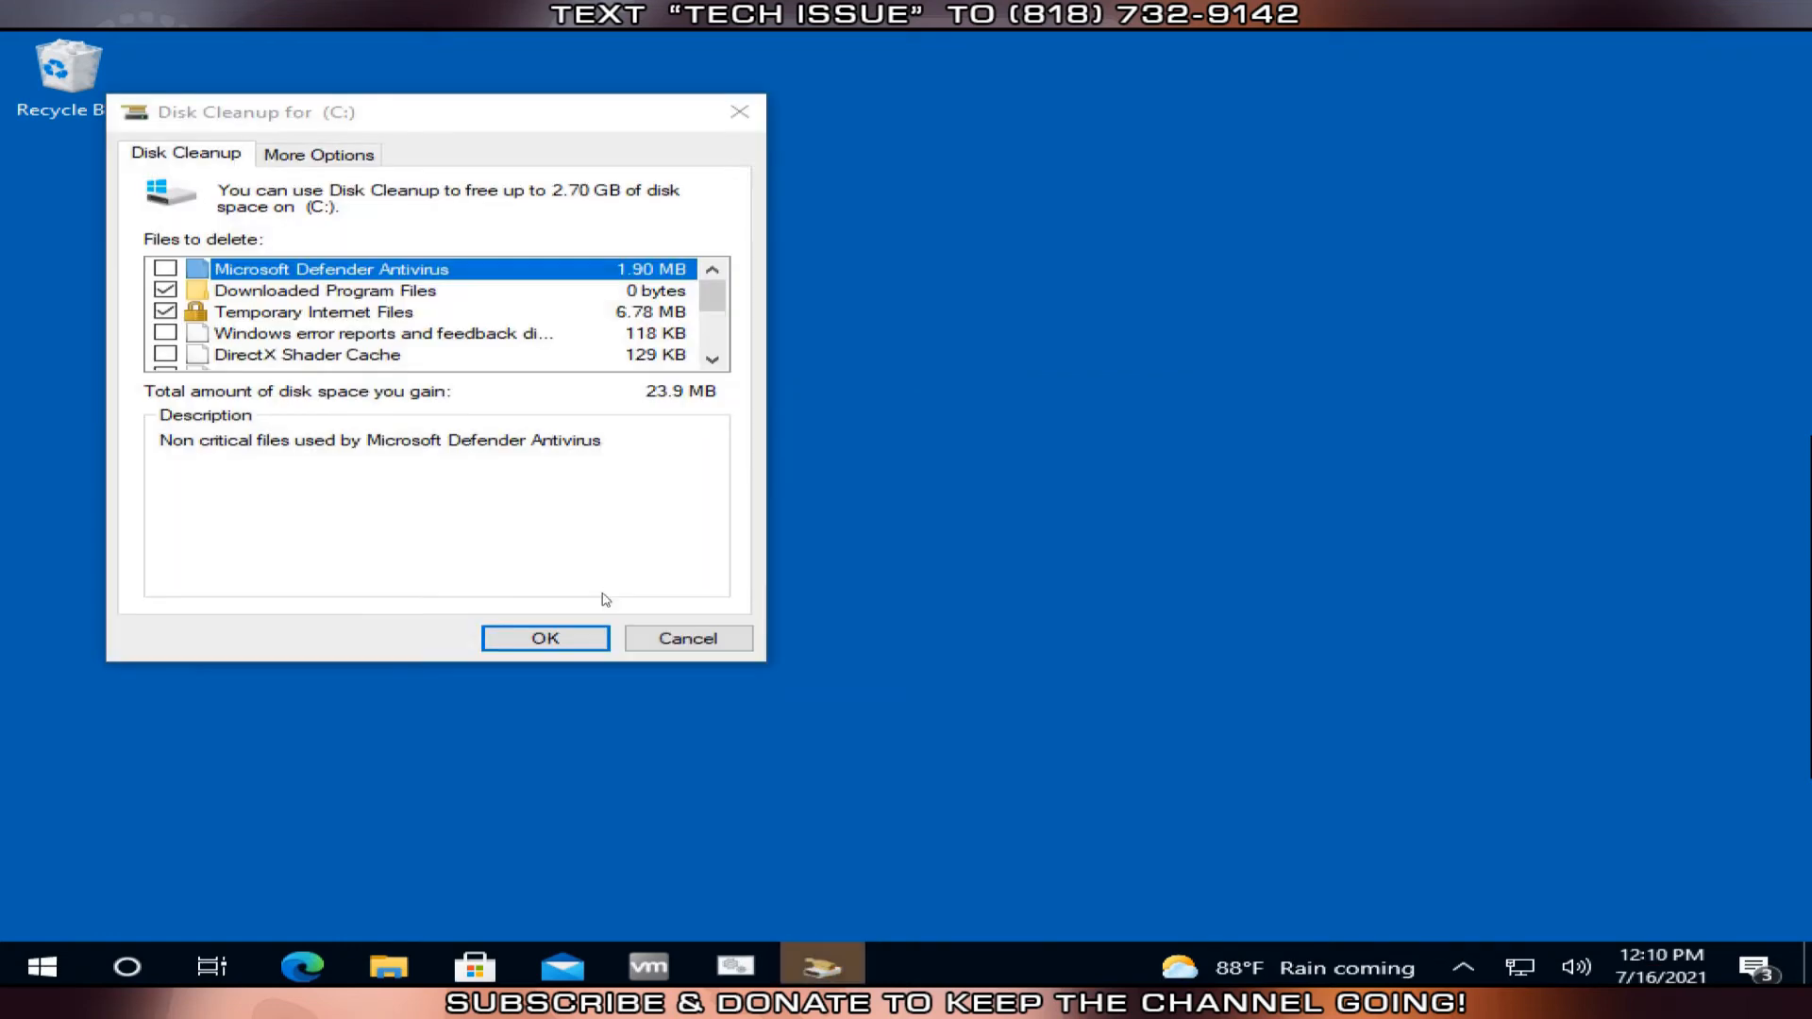
left_click_drag(551, 101, 947, 137)
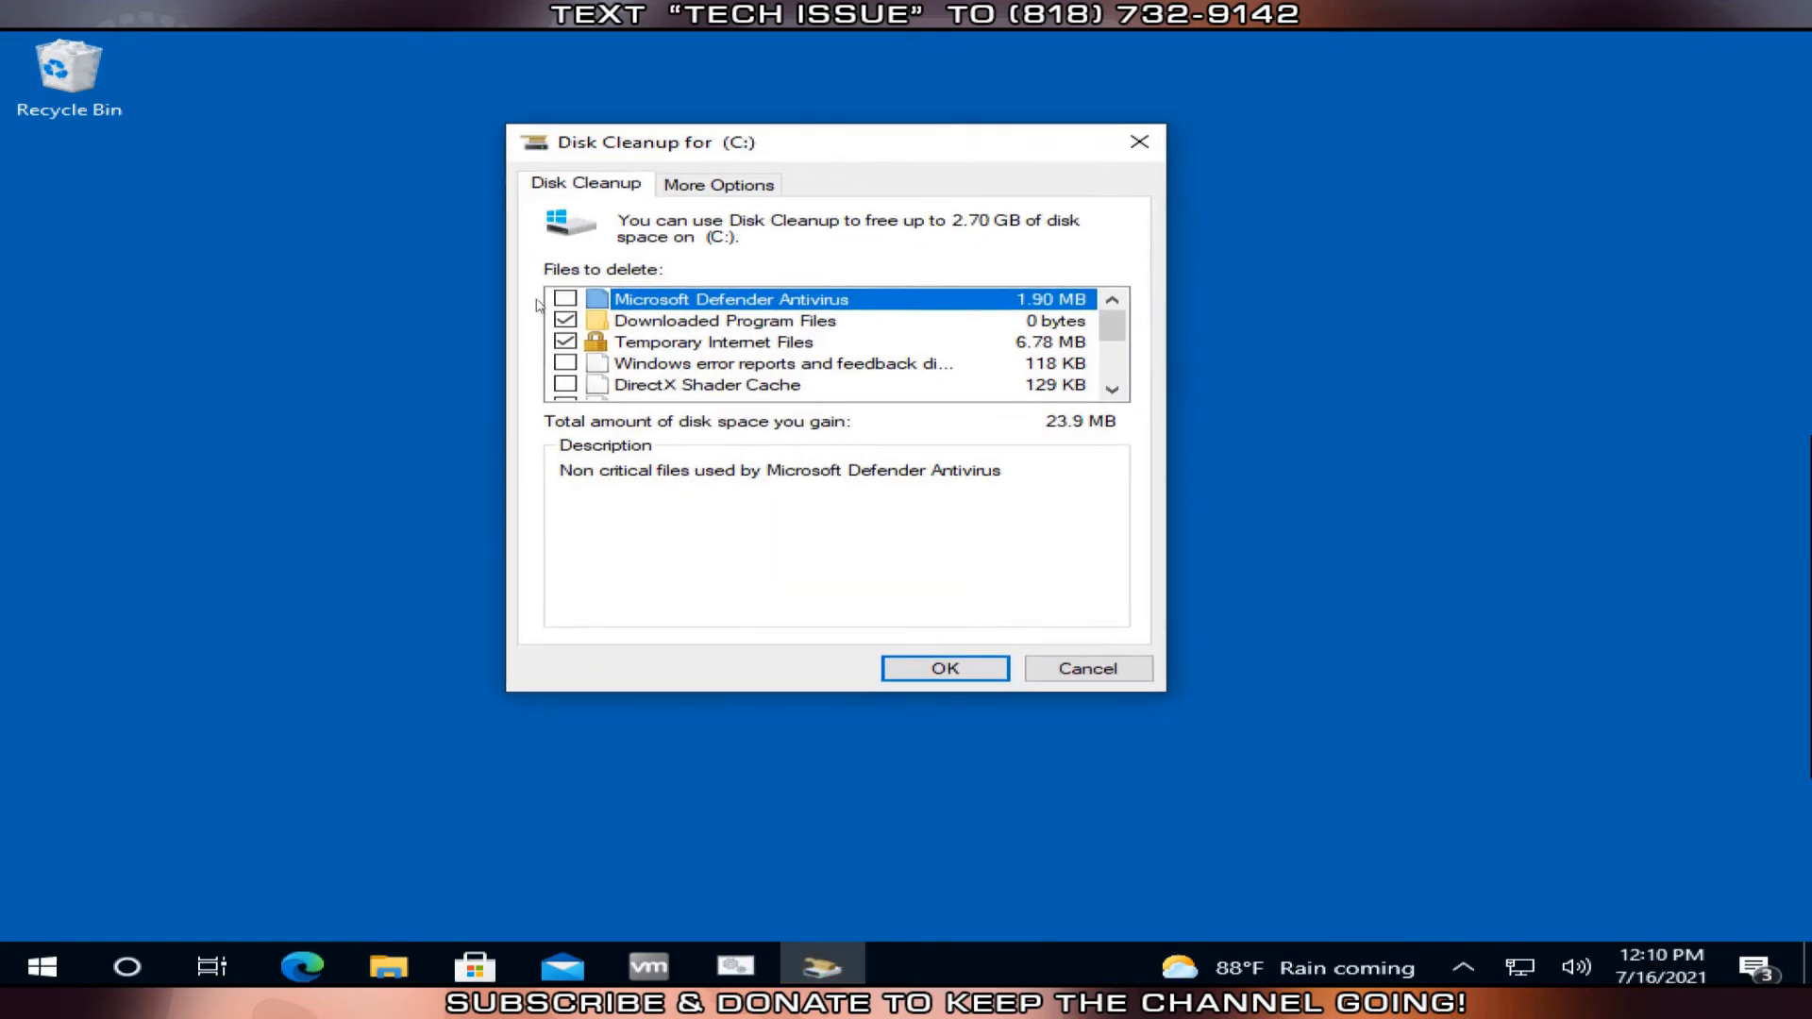
left_click(567, 299)
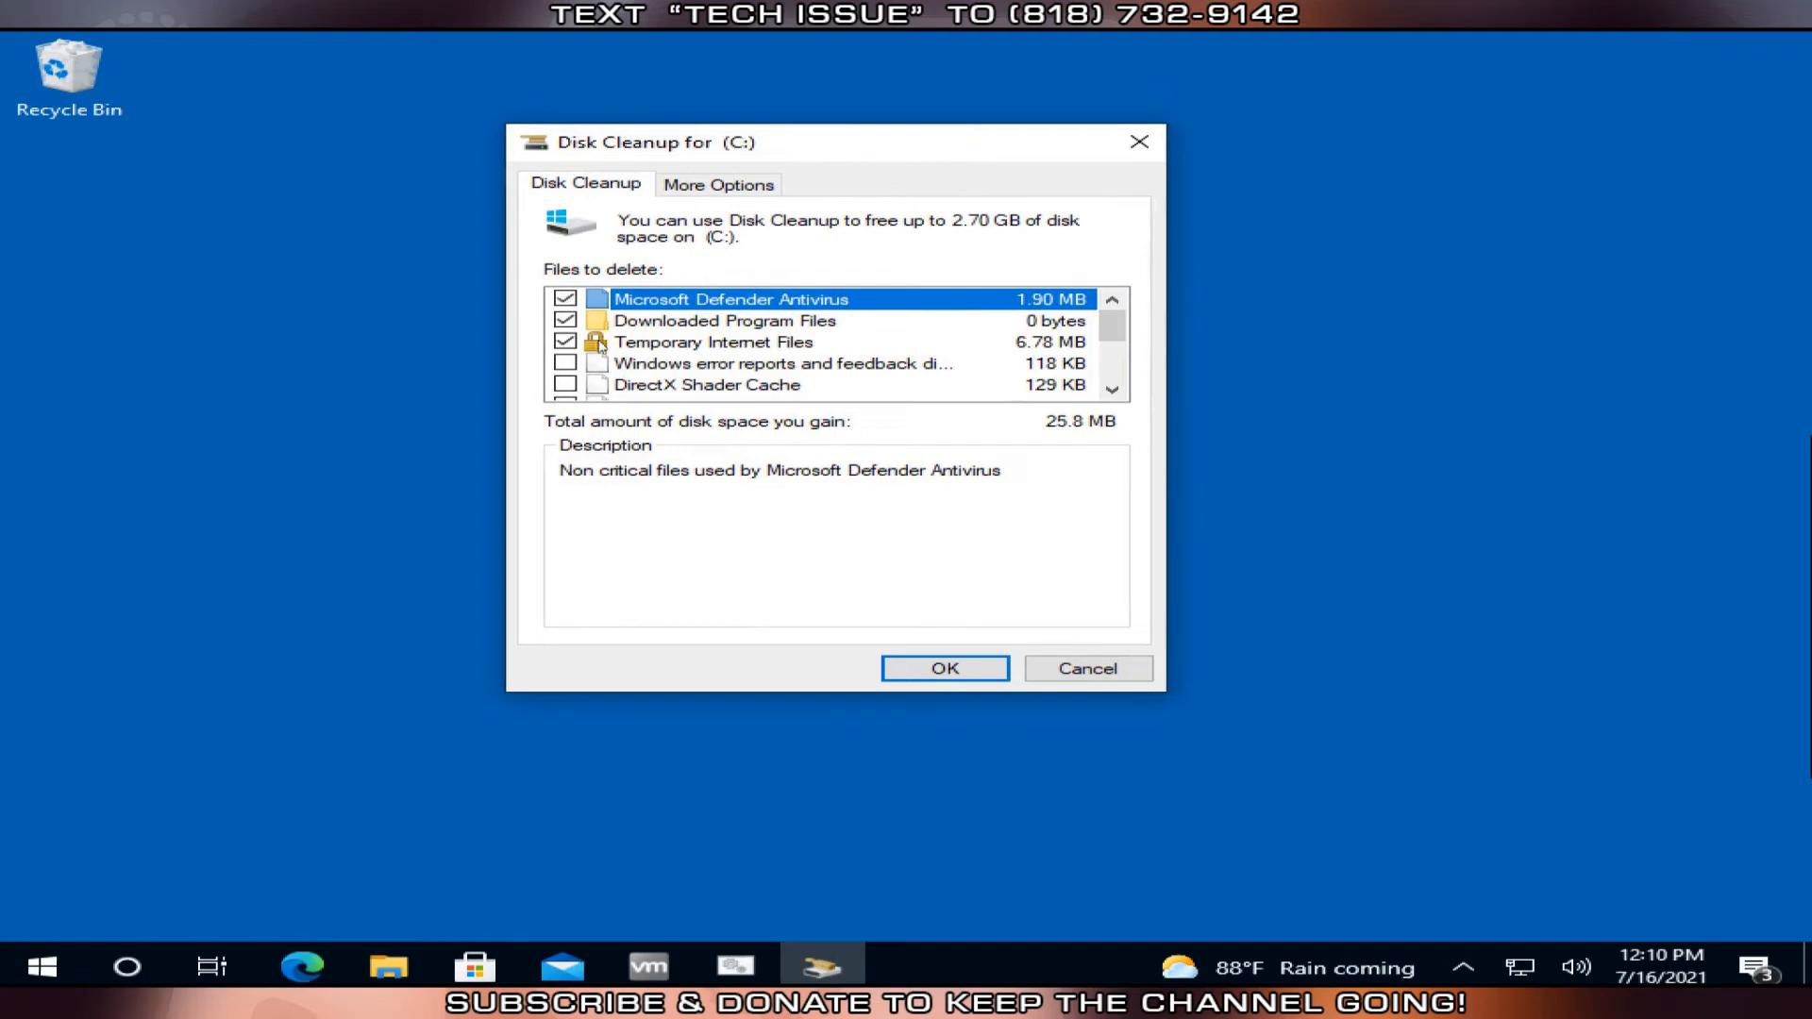
left_click(565, 385)
left_click(1110, 389)
left_click(1110, 390)
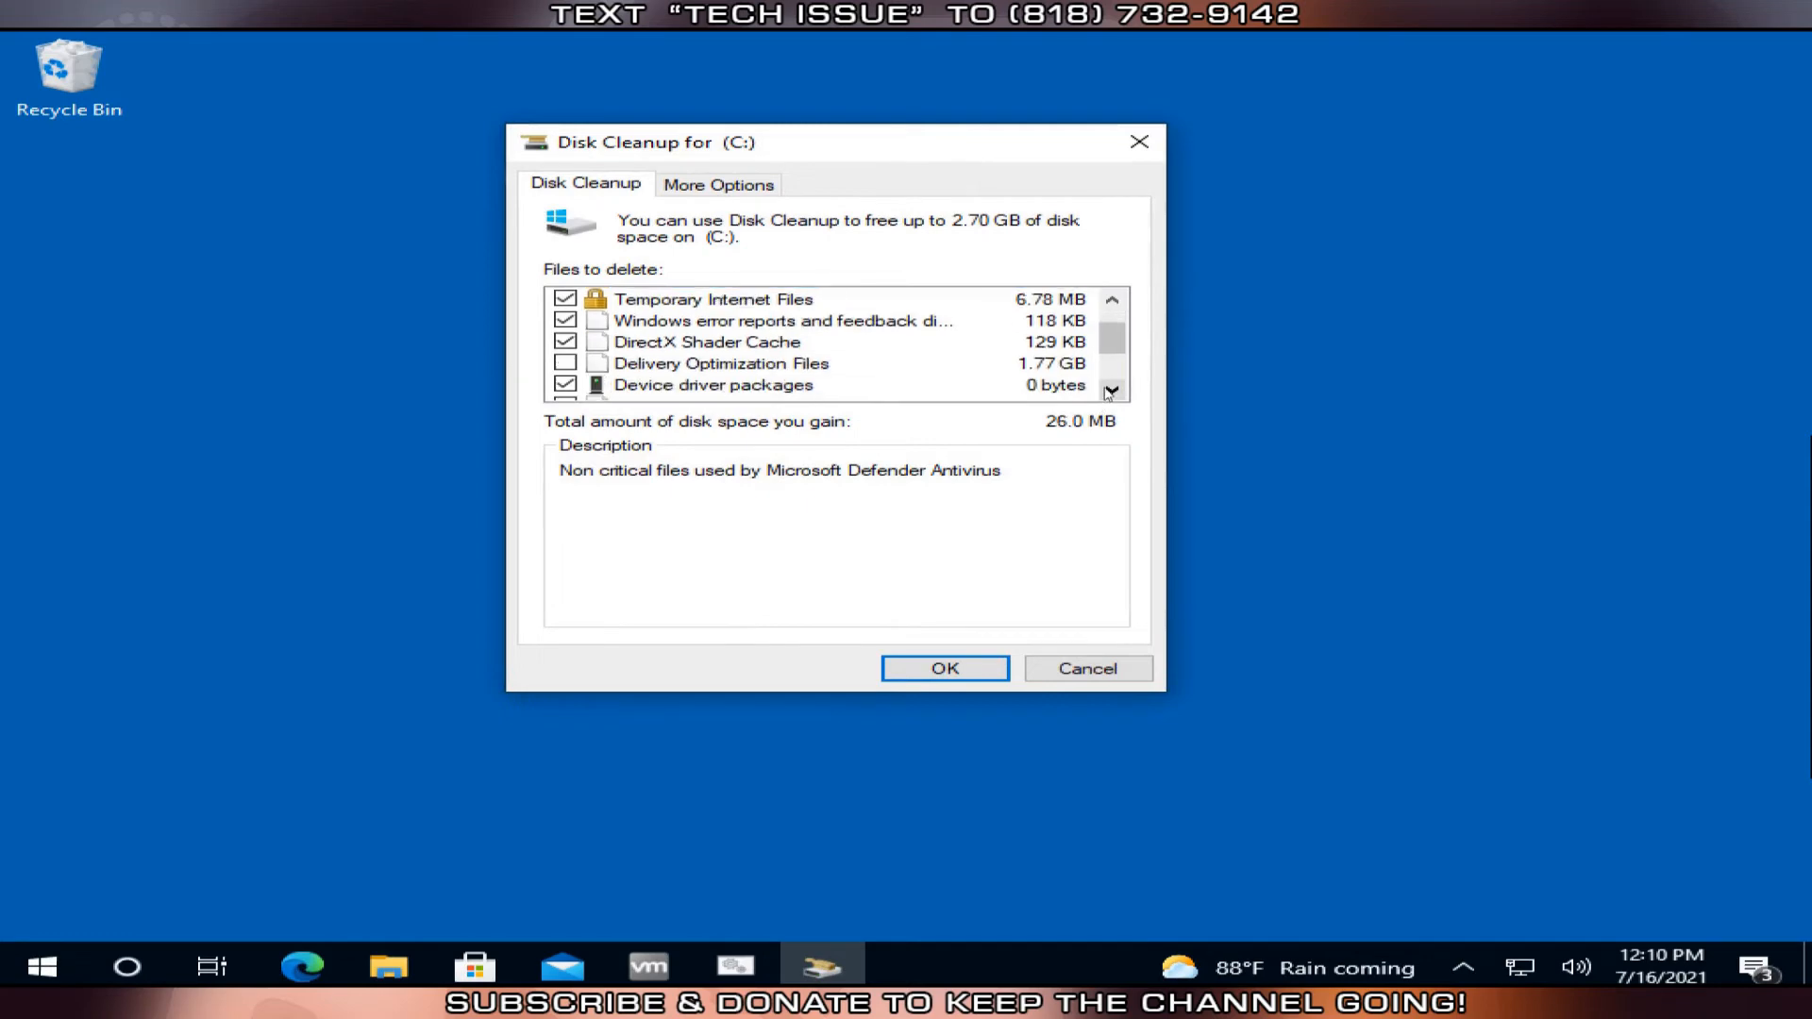
left_click(566, 363)
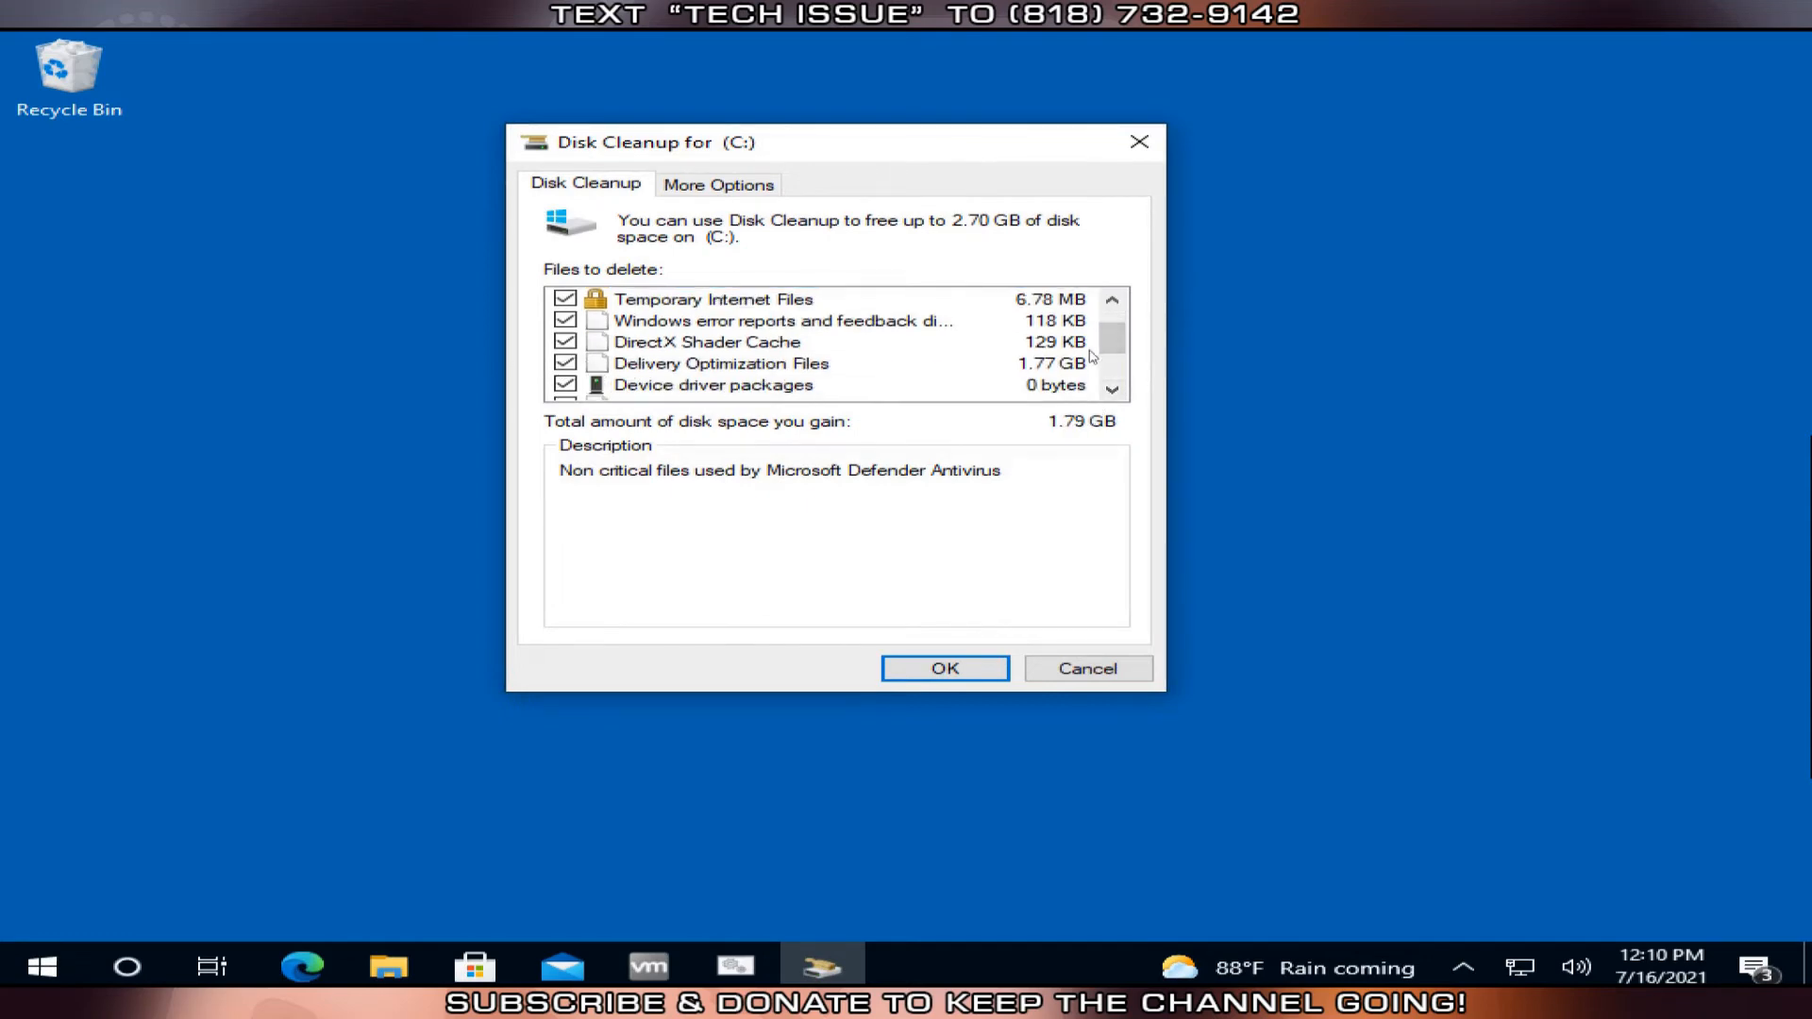
Include Language Resource Files, Recycle Bin, Temporary files and Thumbnails in the cleanup, keeping Device driver packages selected
left_click(1111, 390)
left_click(1112, 389)
left_click(1112, 390)
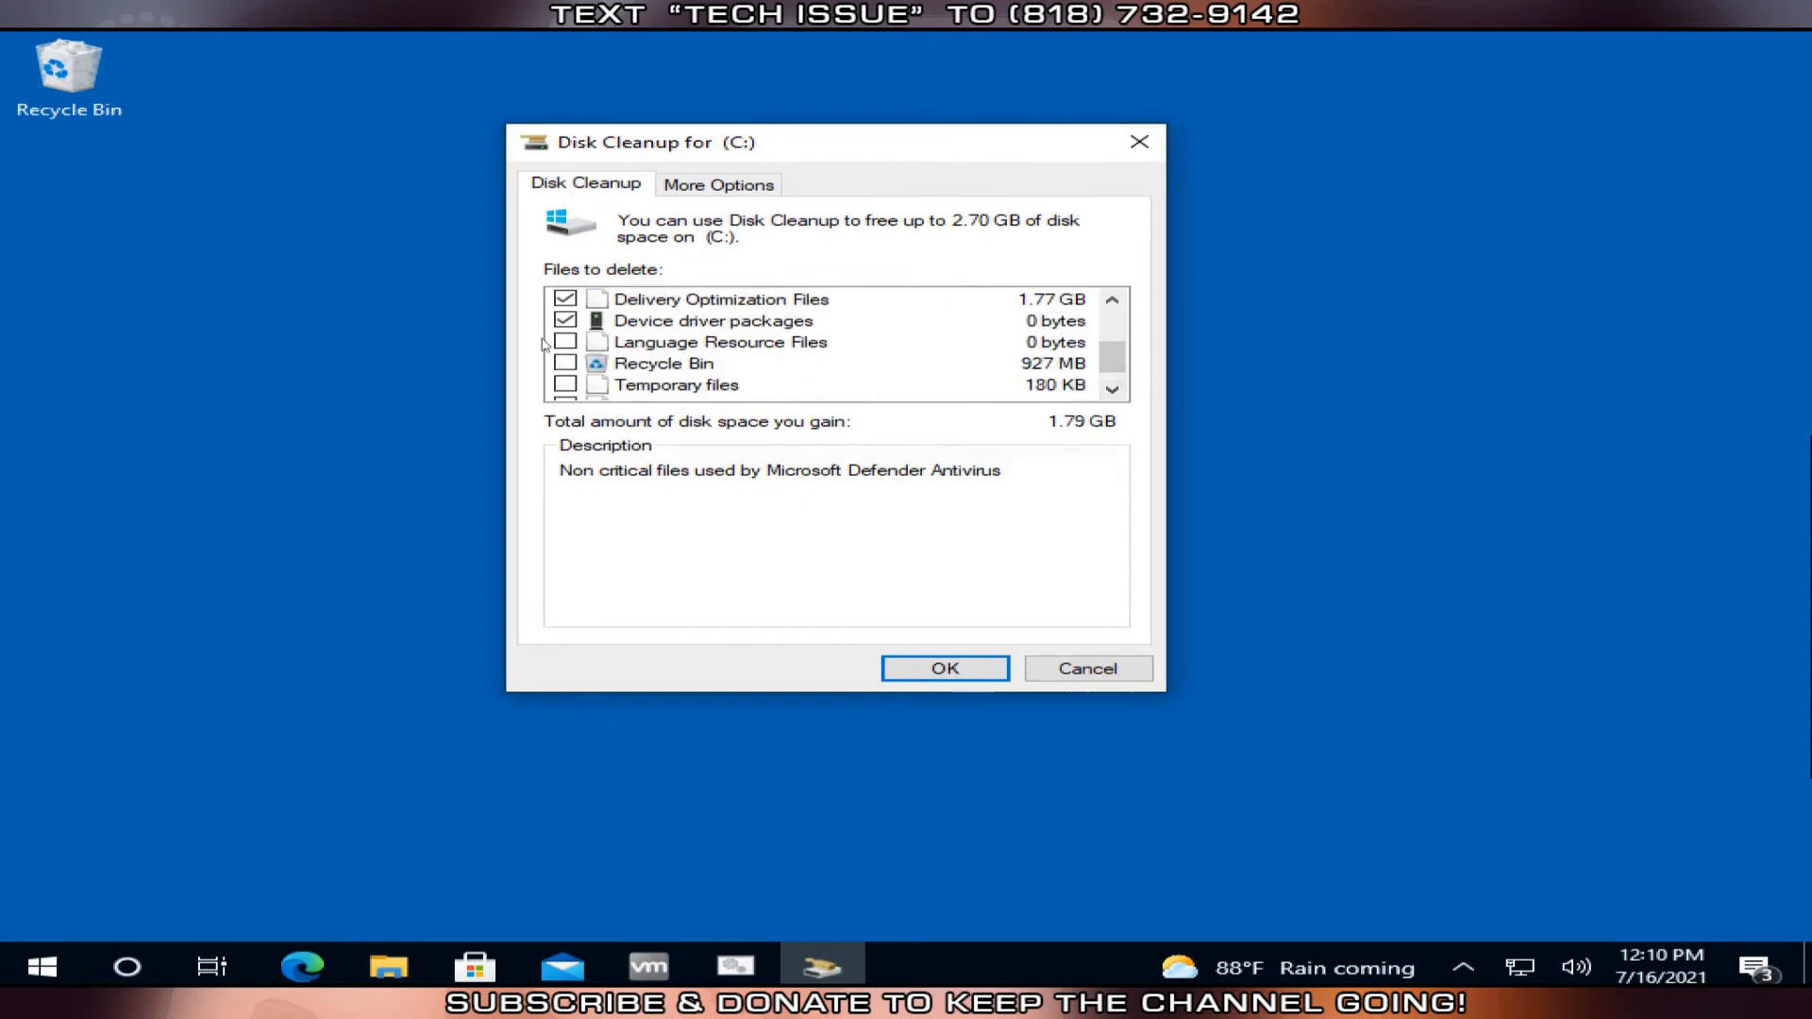
left_click(565, 320)
left_click(565, 320)
left_click(565, 385)
left_click(1113, 390)
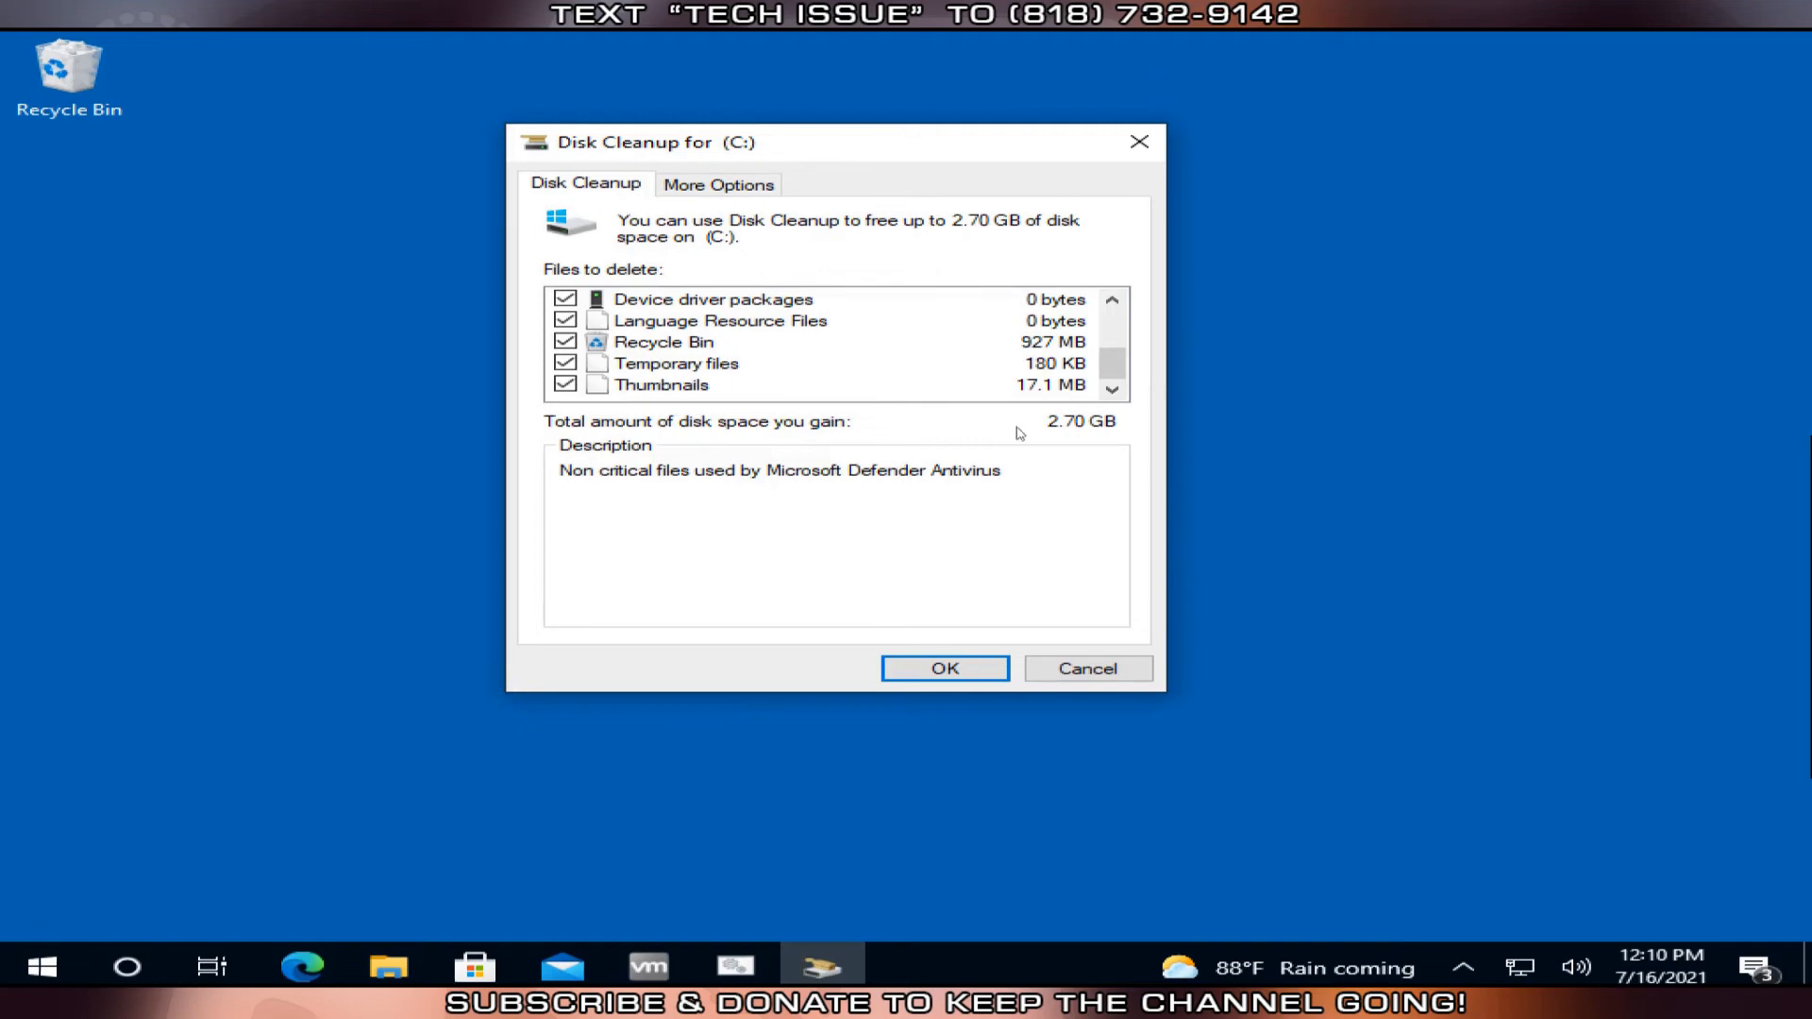
Review the additional cleanup options, and run the cleanup to permanently delete the selected files
left_click(715, 188)
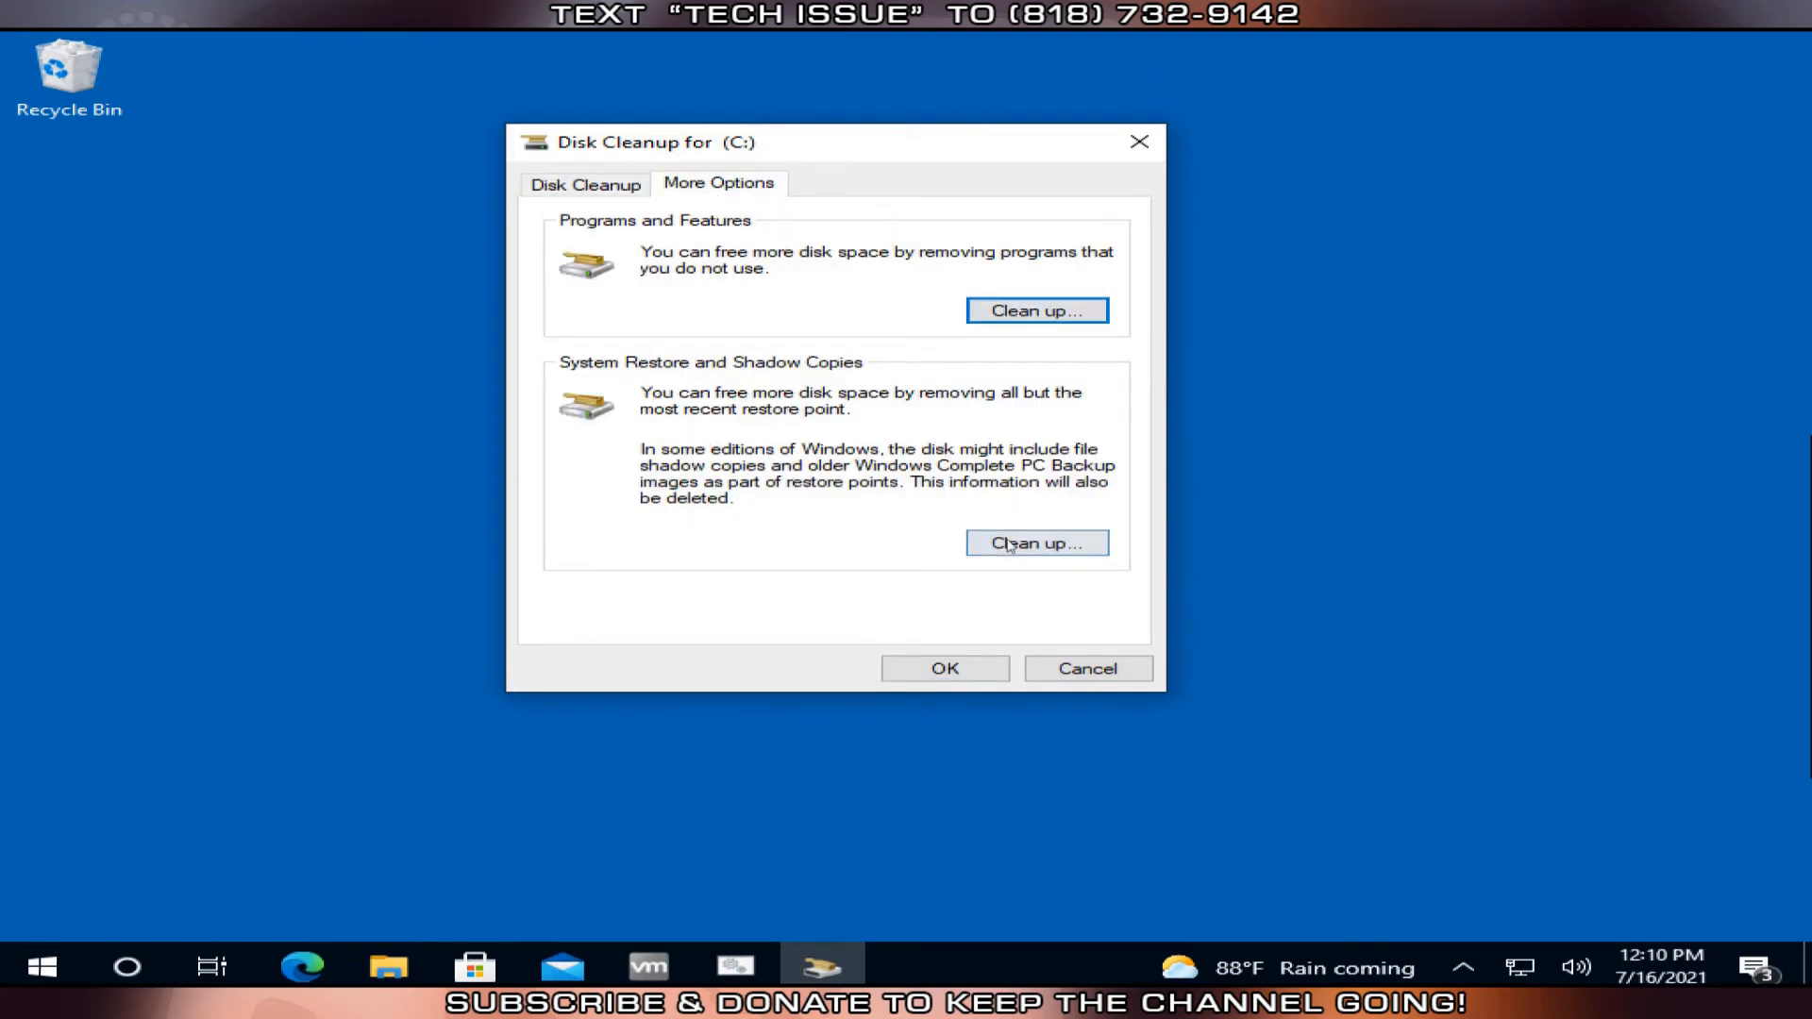
left_click(604, 186)
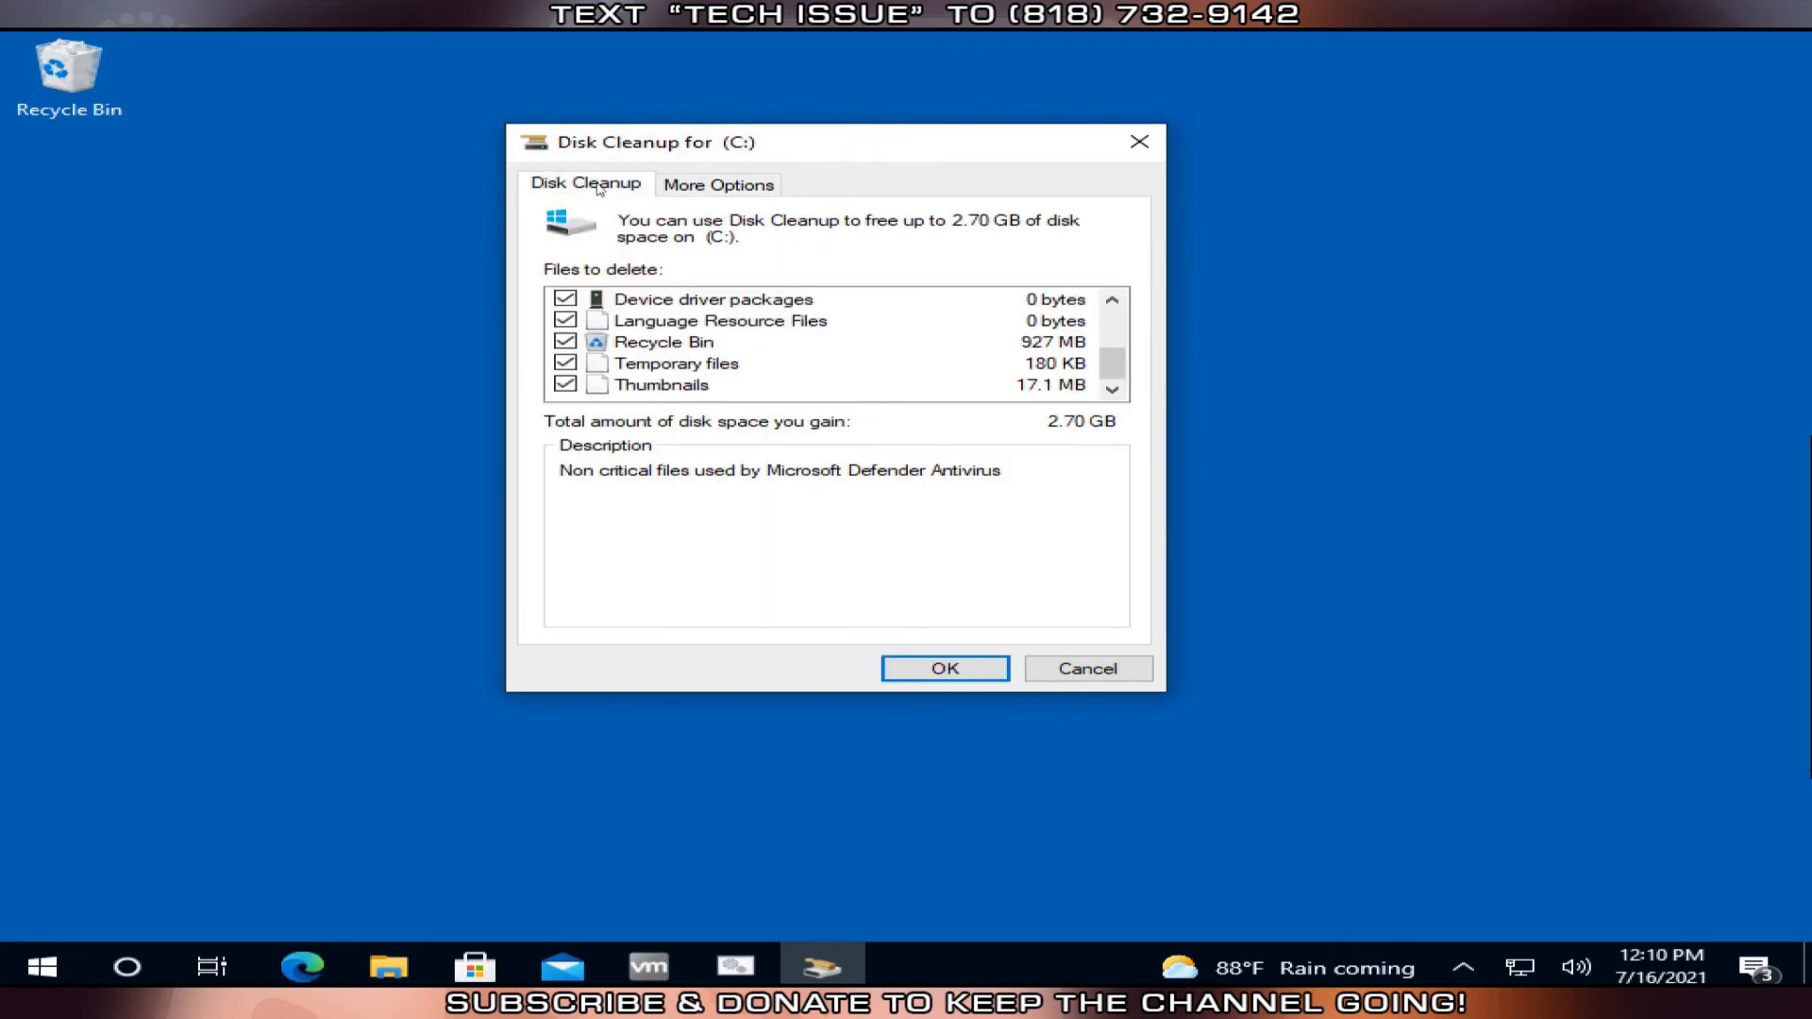
left_click(943, 668)
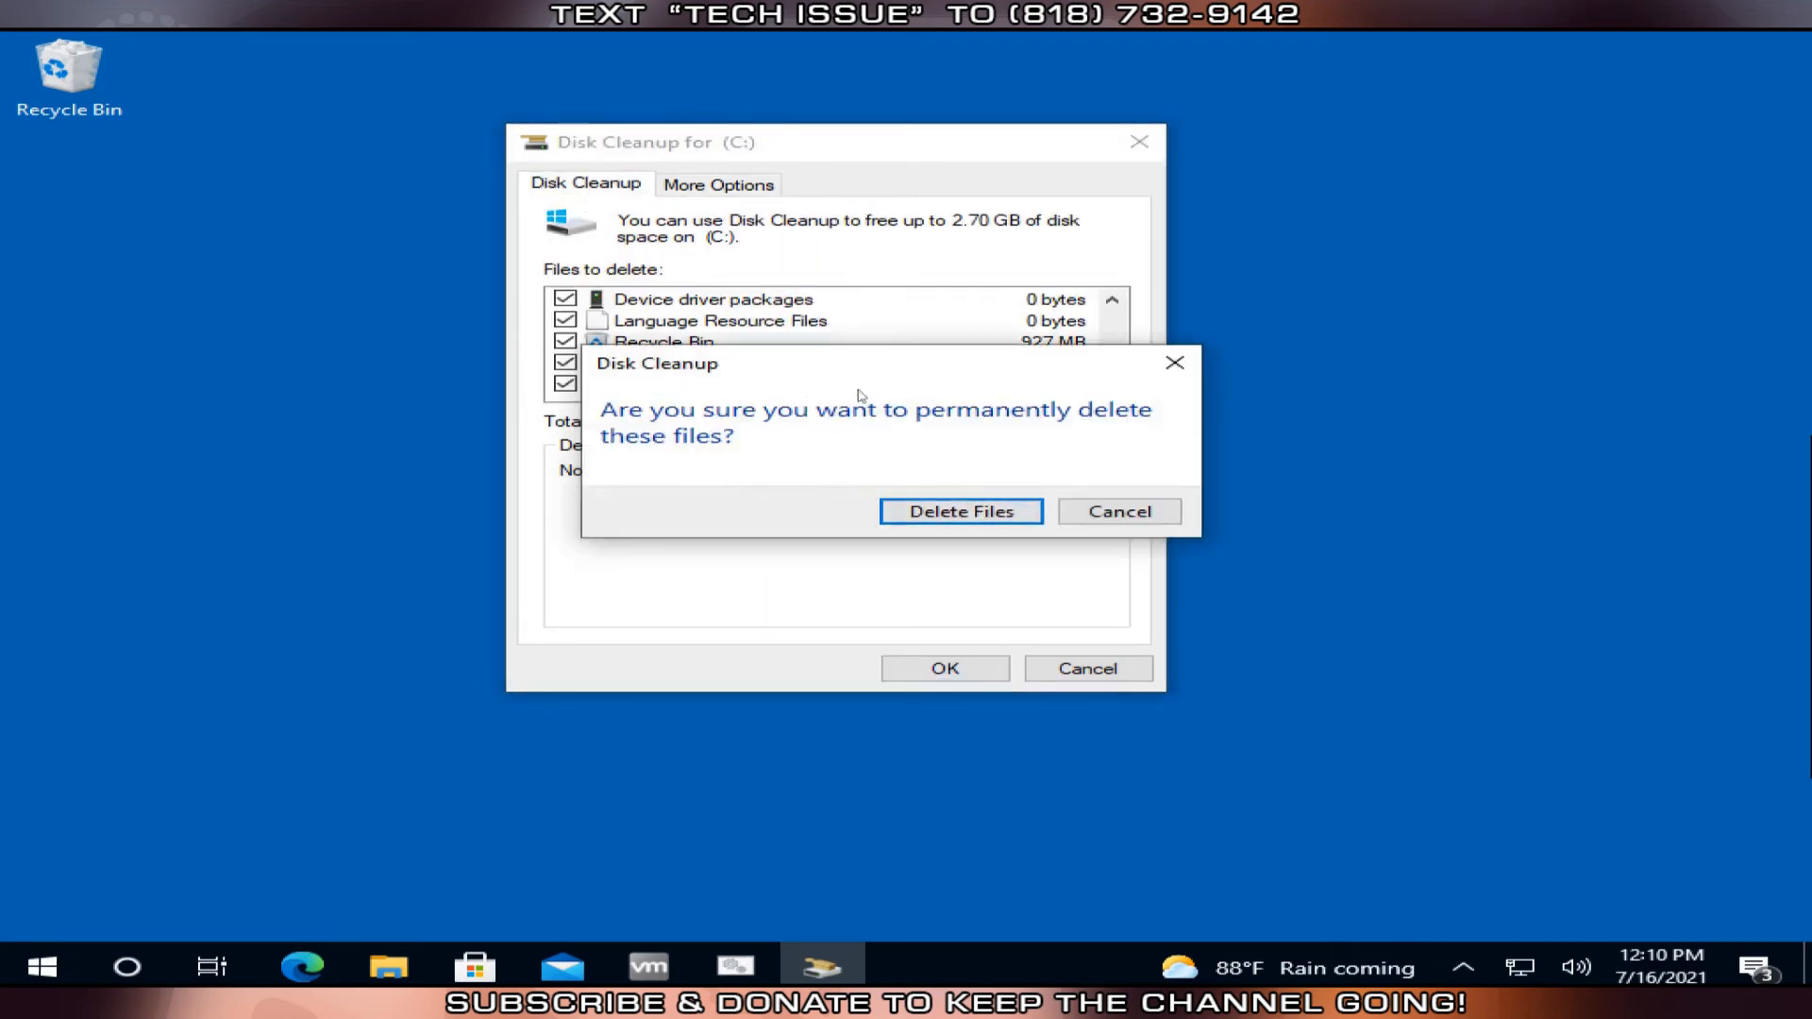
left_click(975, 518)
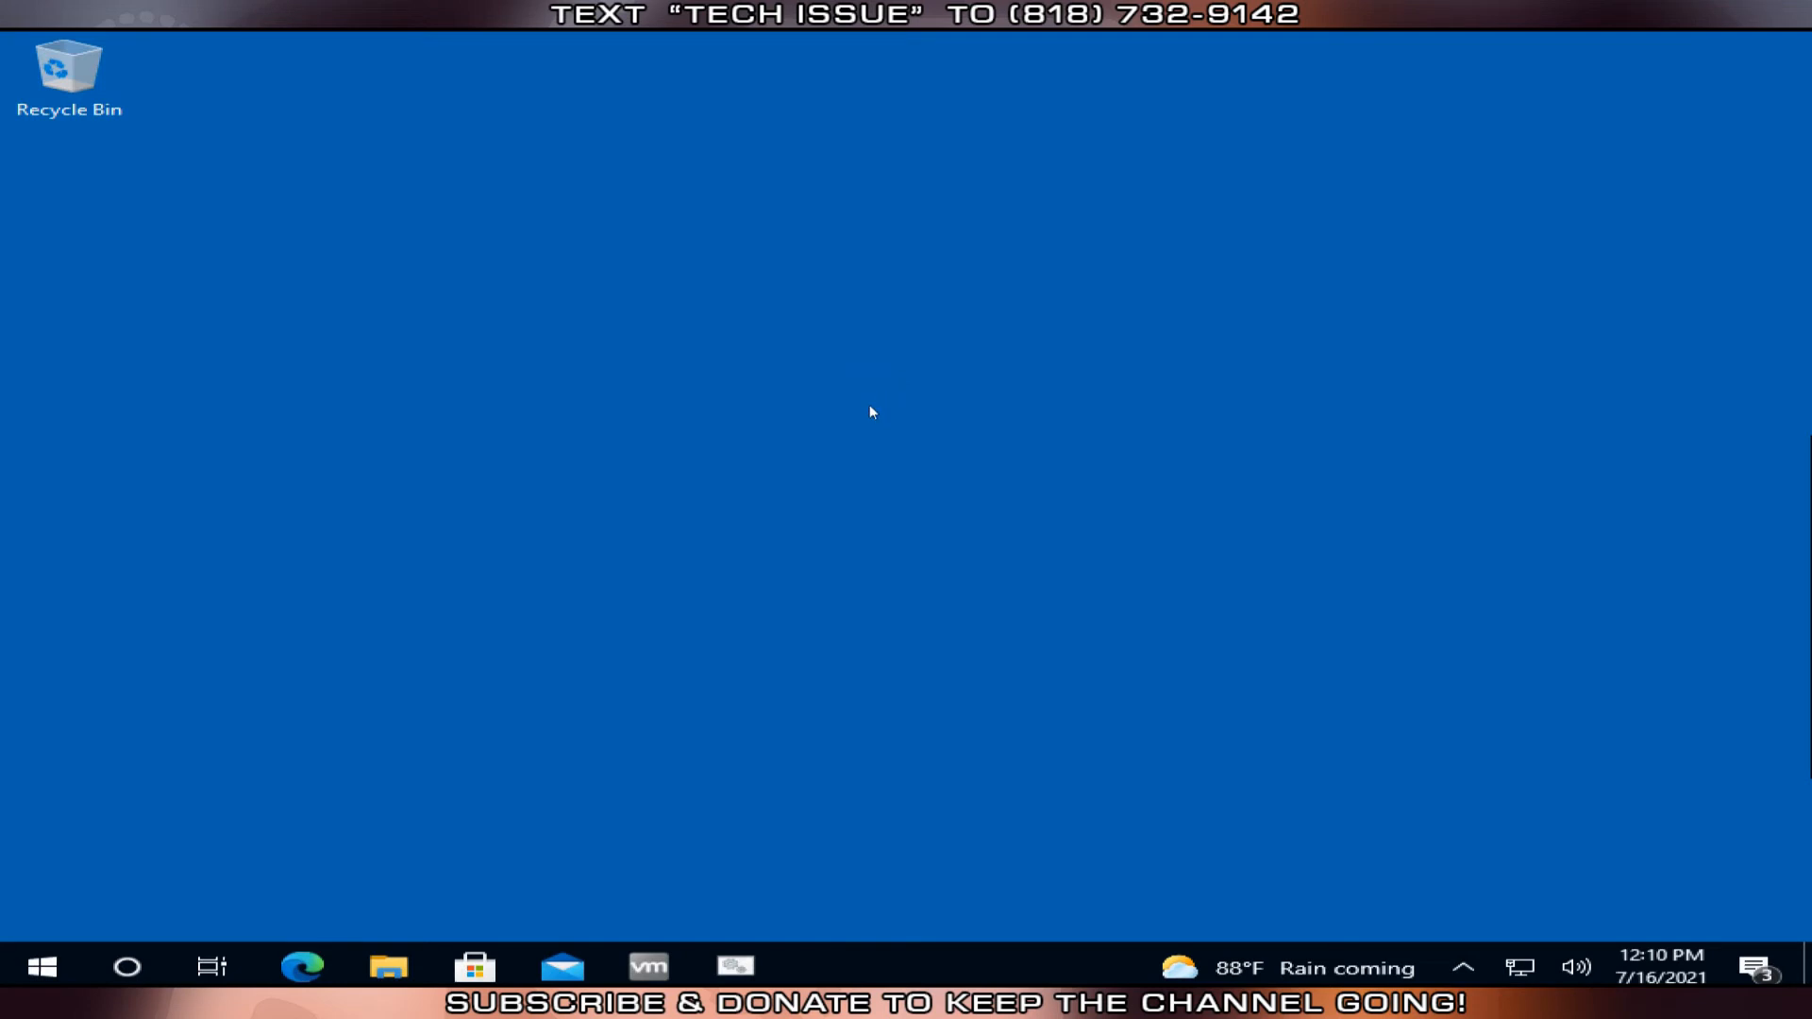
Check the free space and contents of Local Disk (C:) in File Explorer, and close the window
left_click(387, 964)
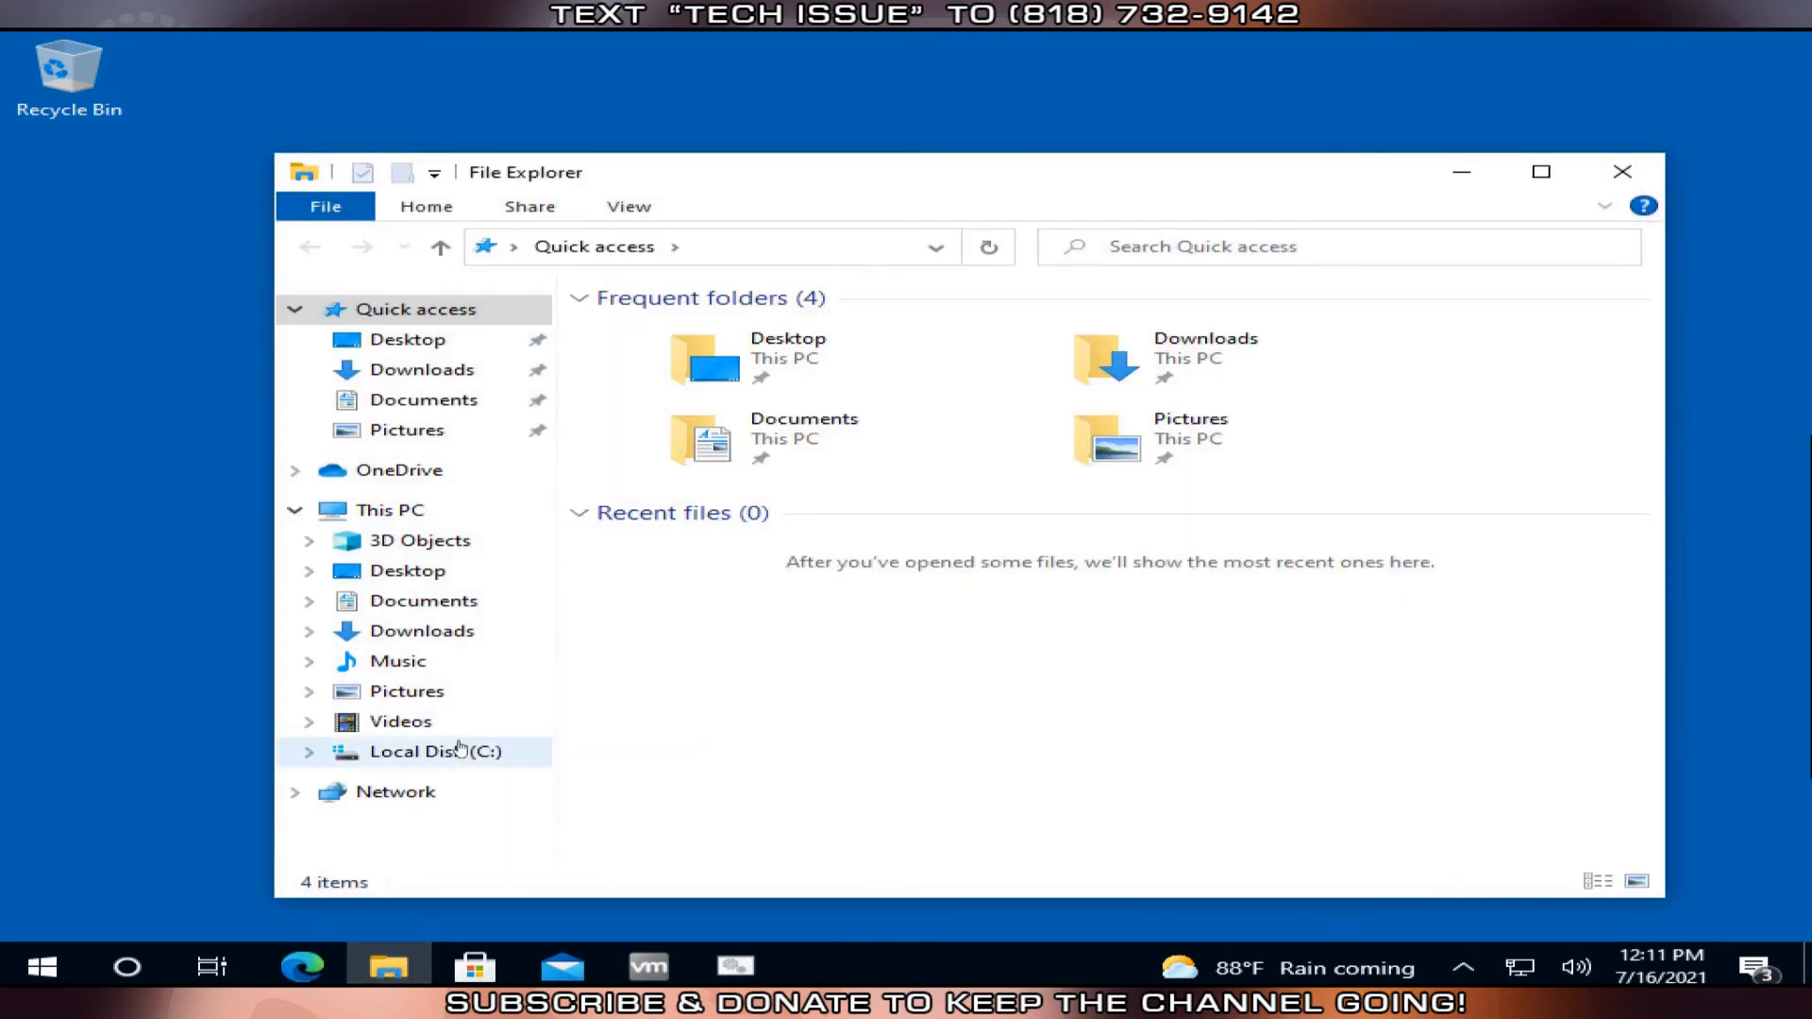
left_click(451, 509)
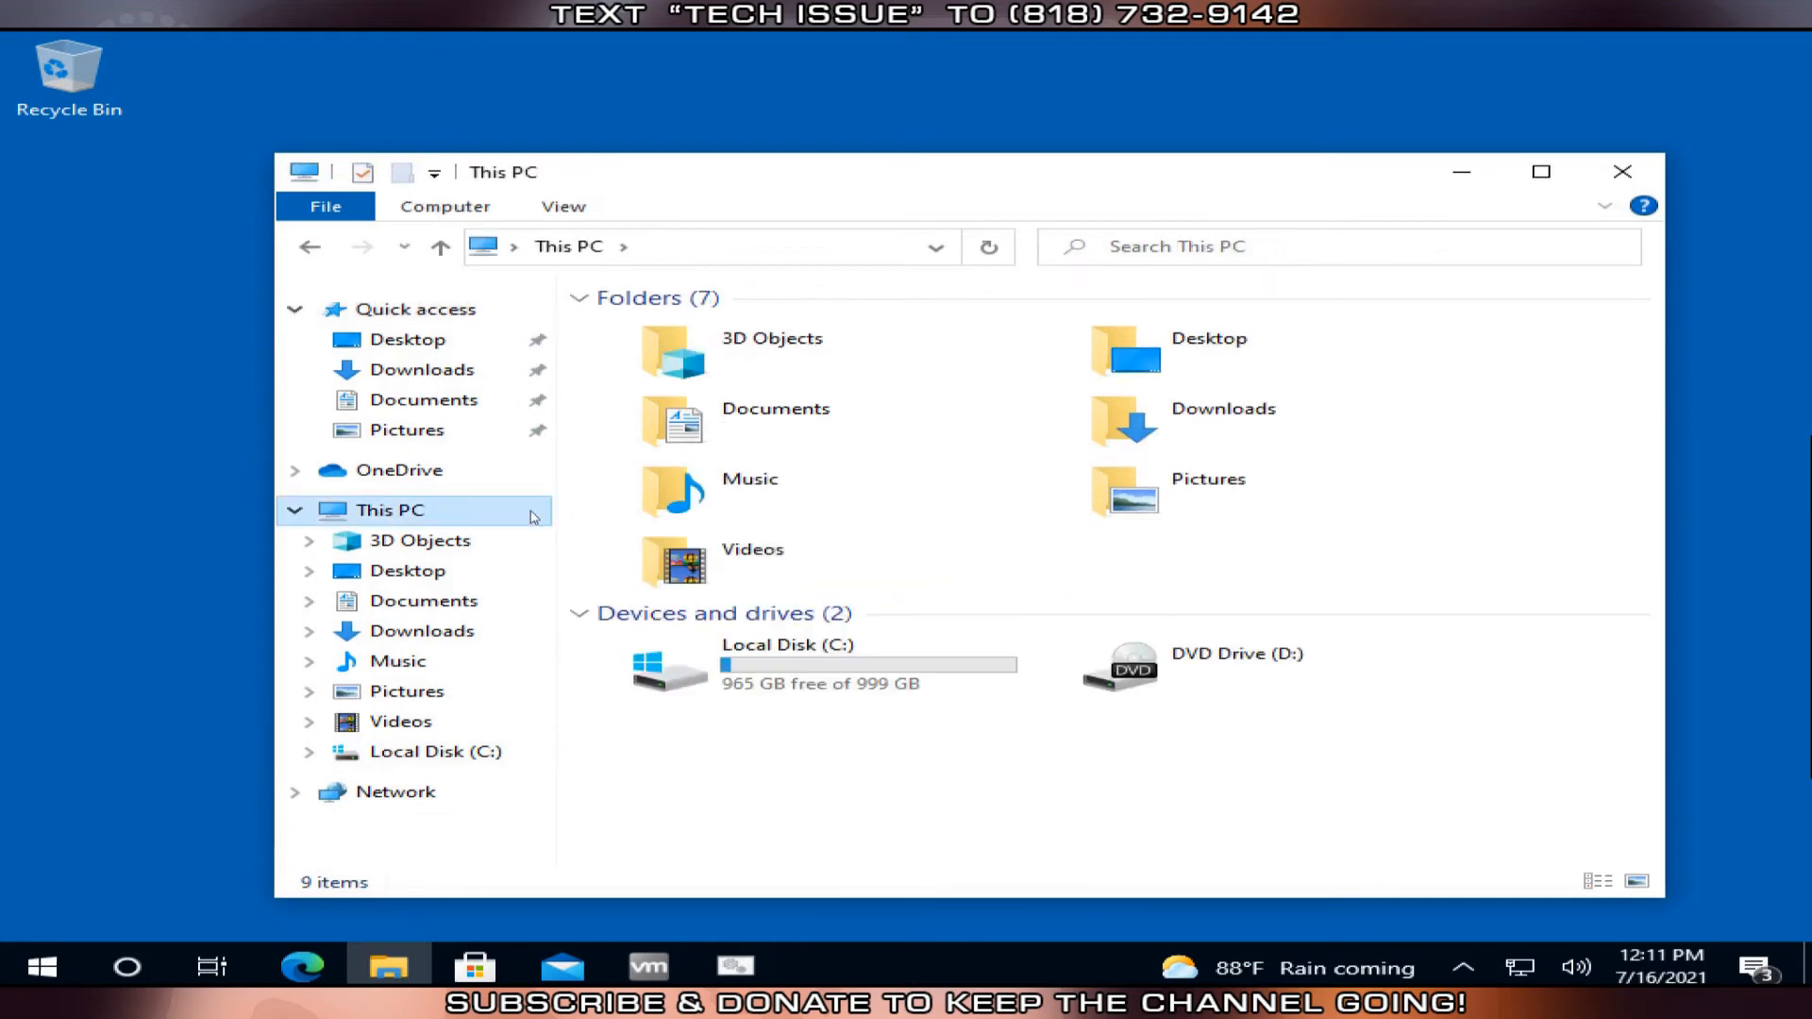
double_click(887, 691)
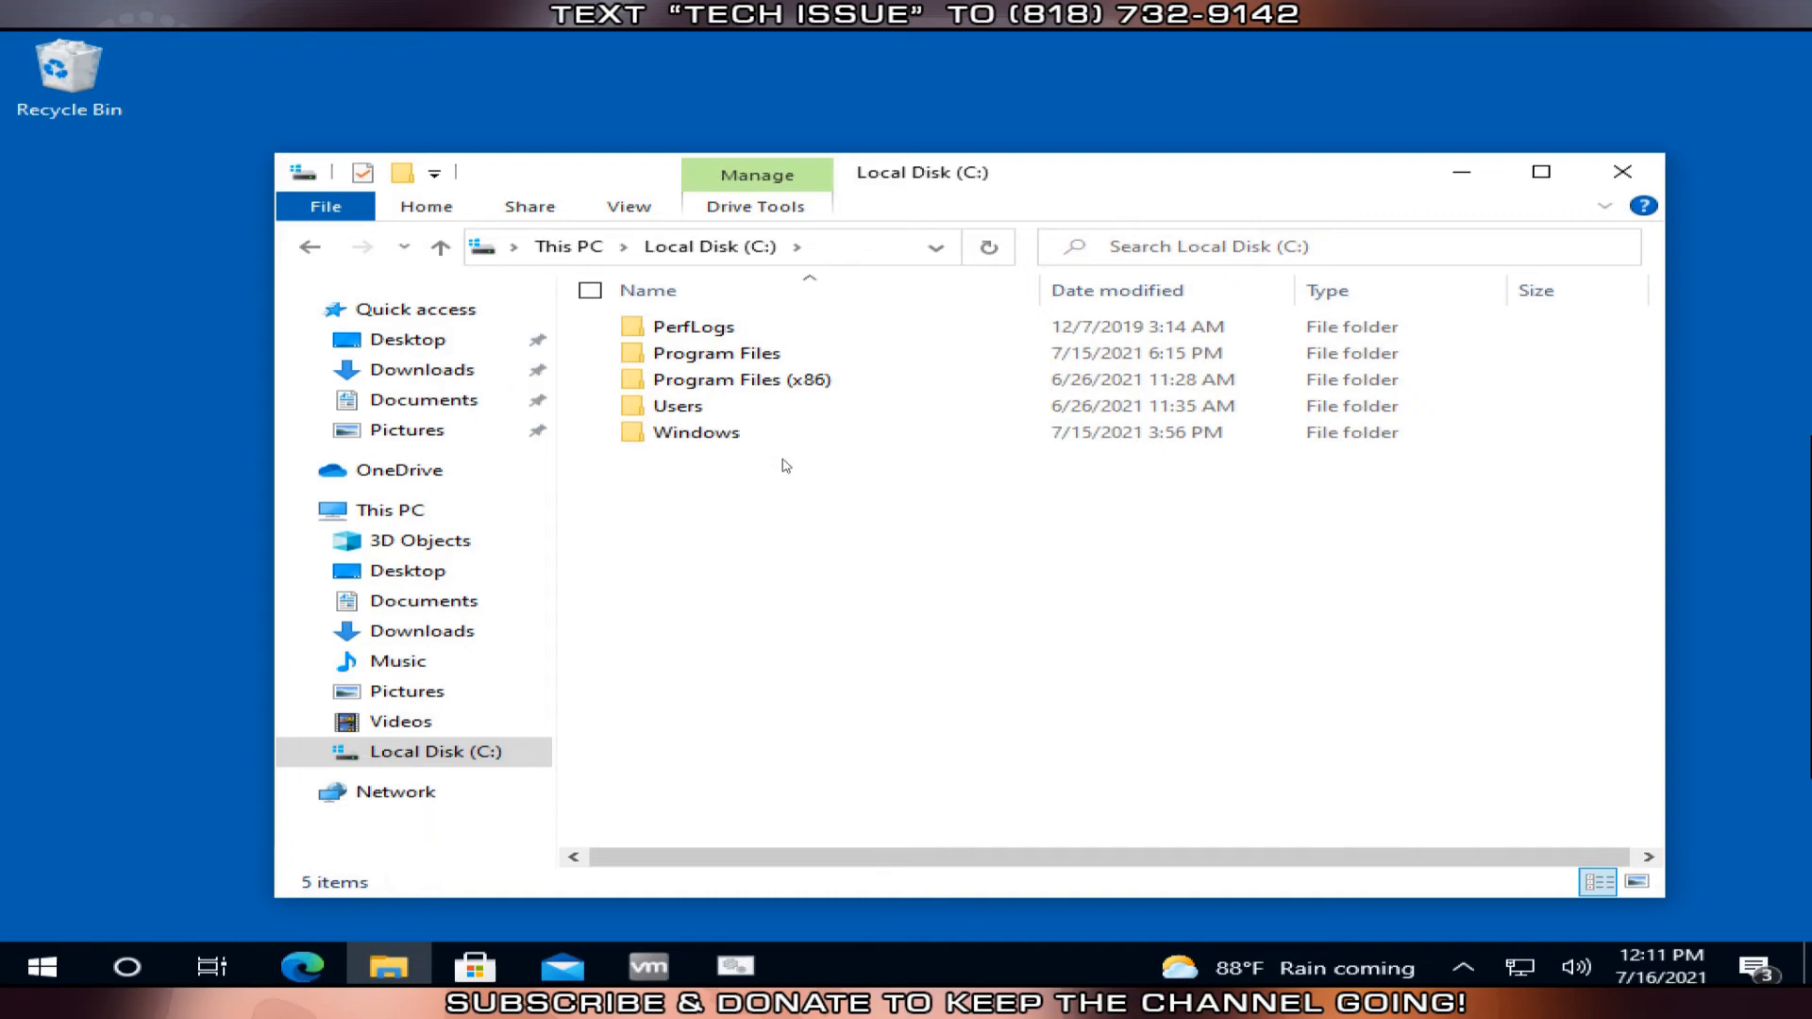
left_click(1622, 171)
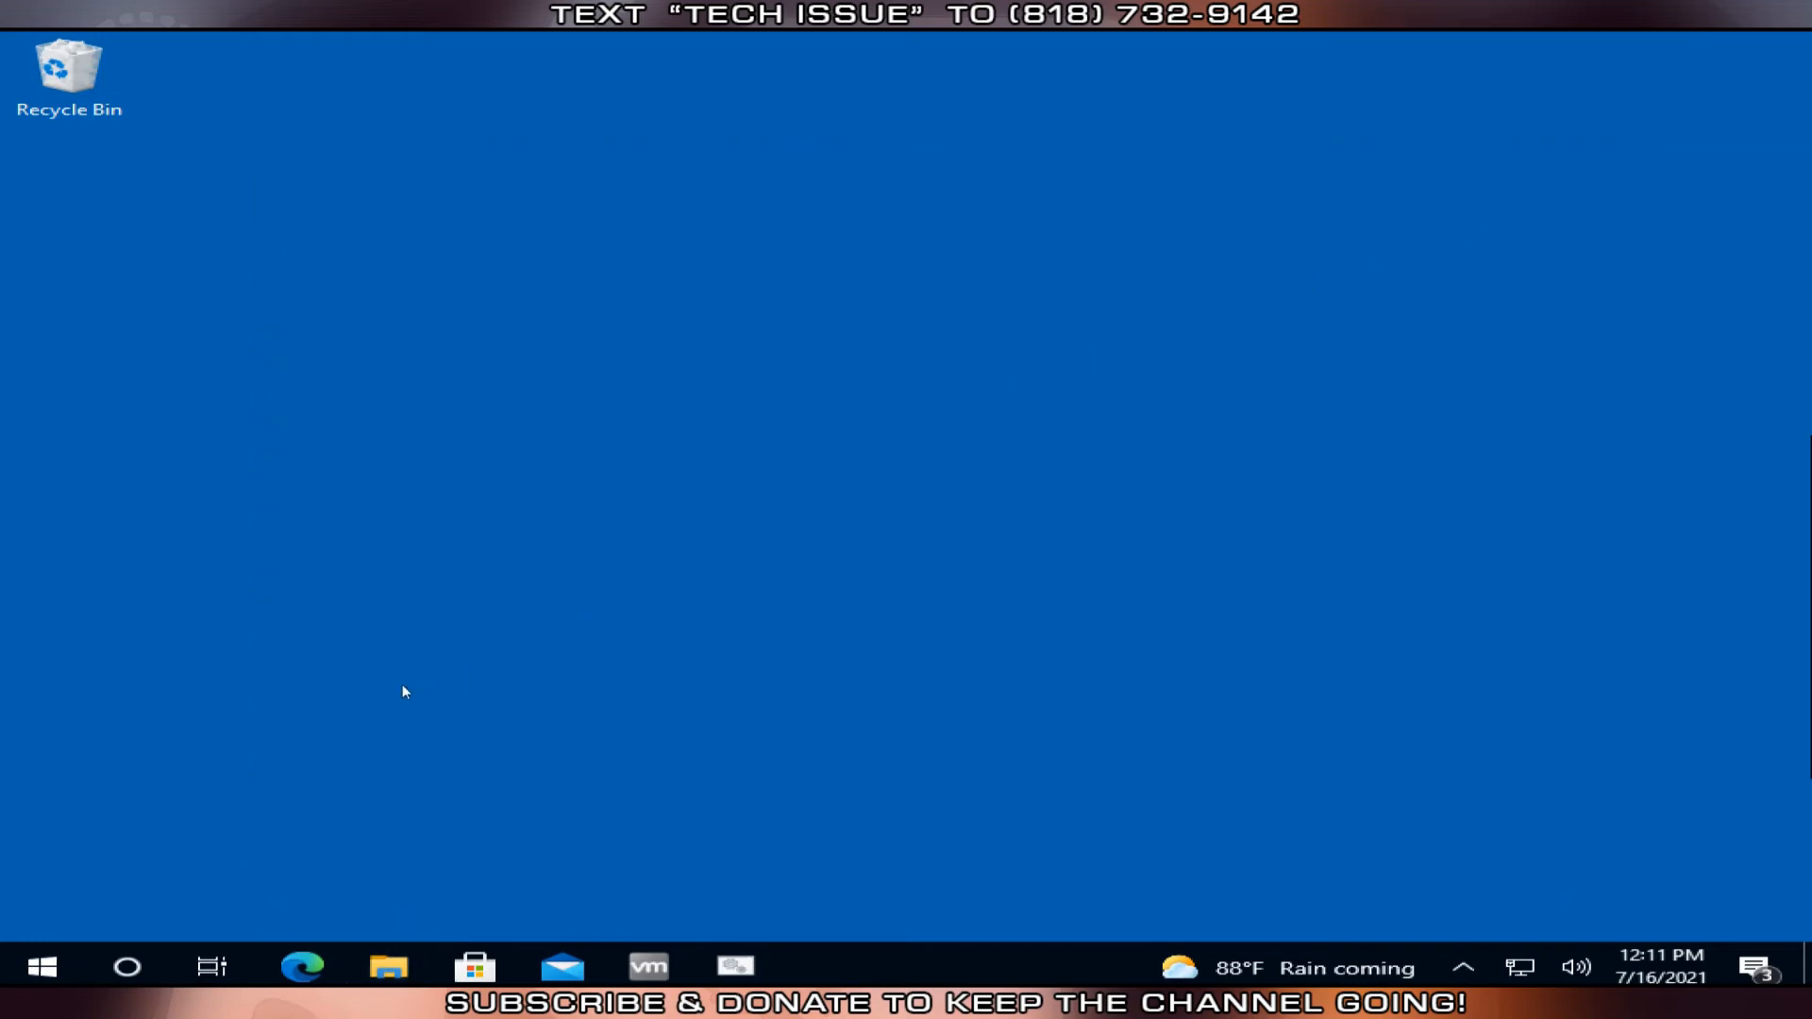
Search Windows for "restore" and open the system protection settings for creating a restore point
left_click(38, 962)
type("restor")
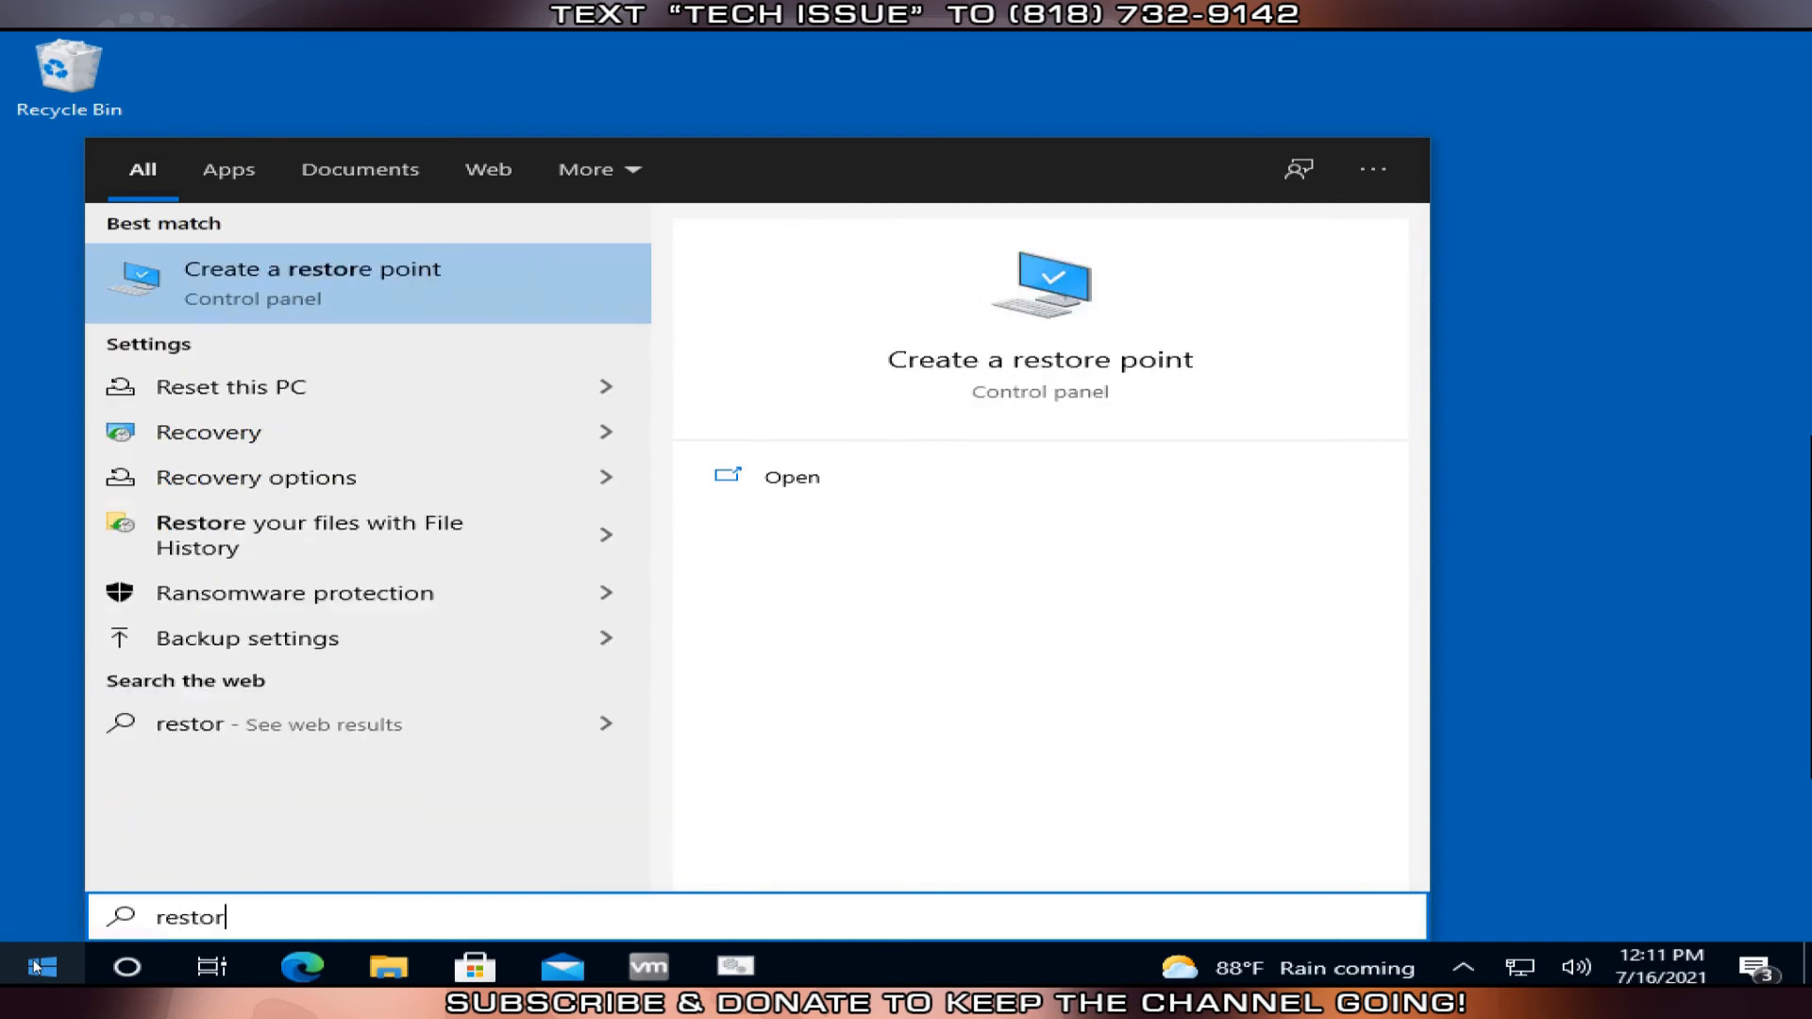
type("e")
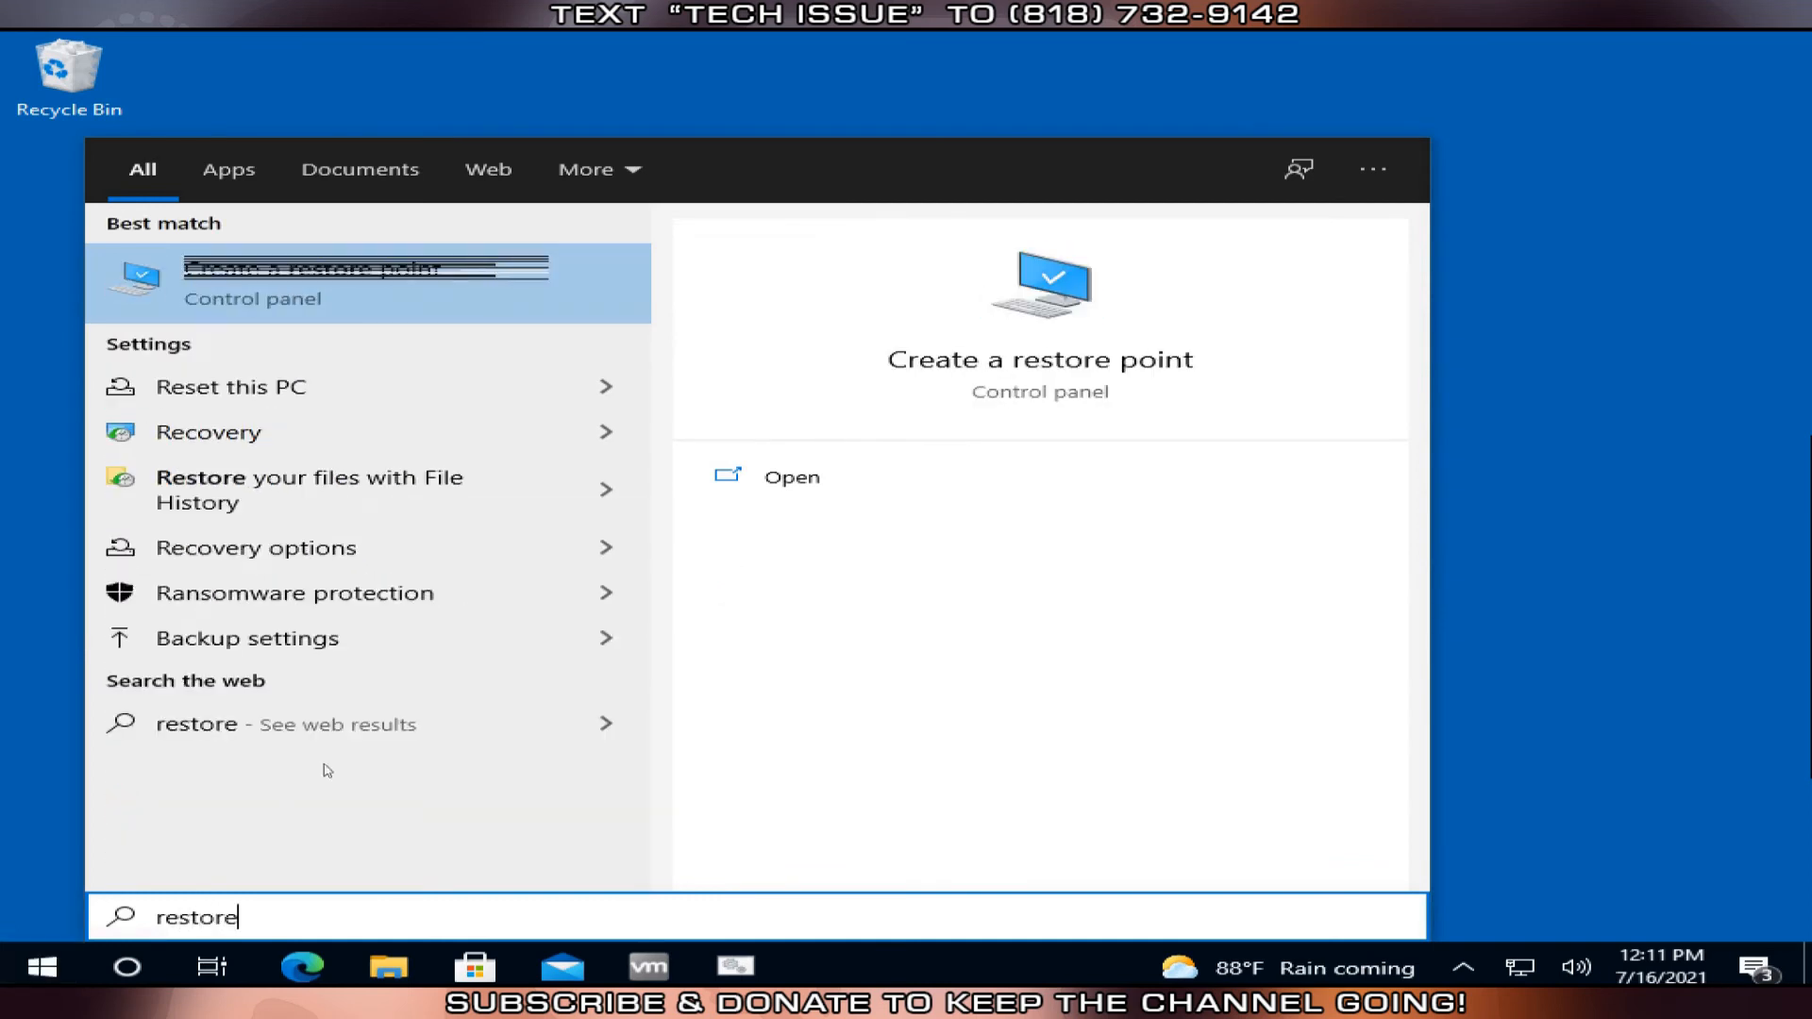
left_click(368, 274)
left_click_drag(562, 151, 844, 182)
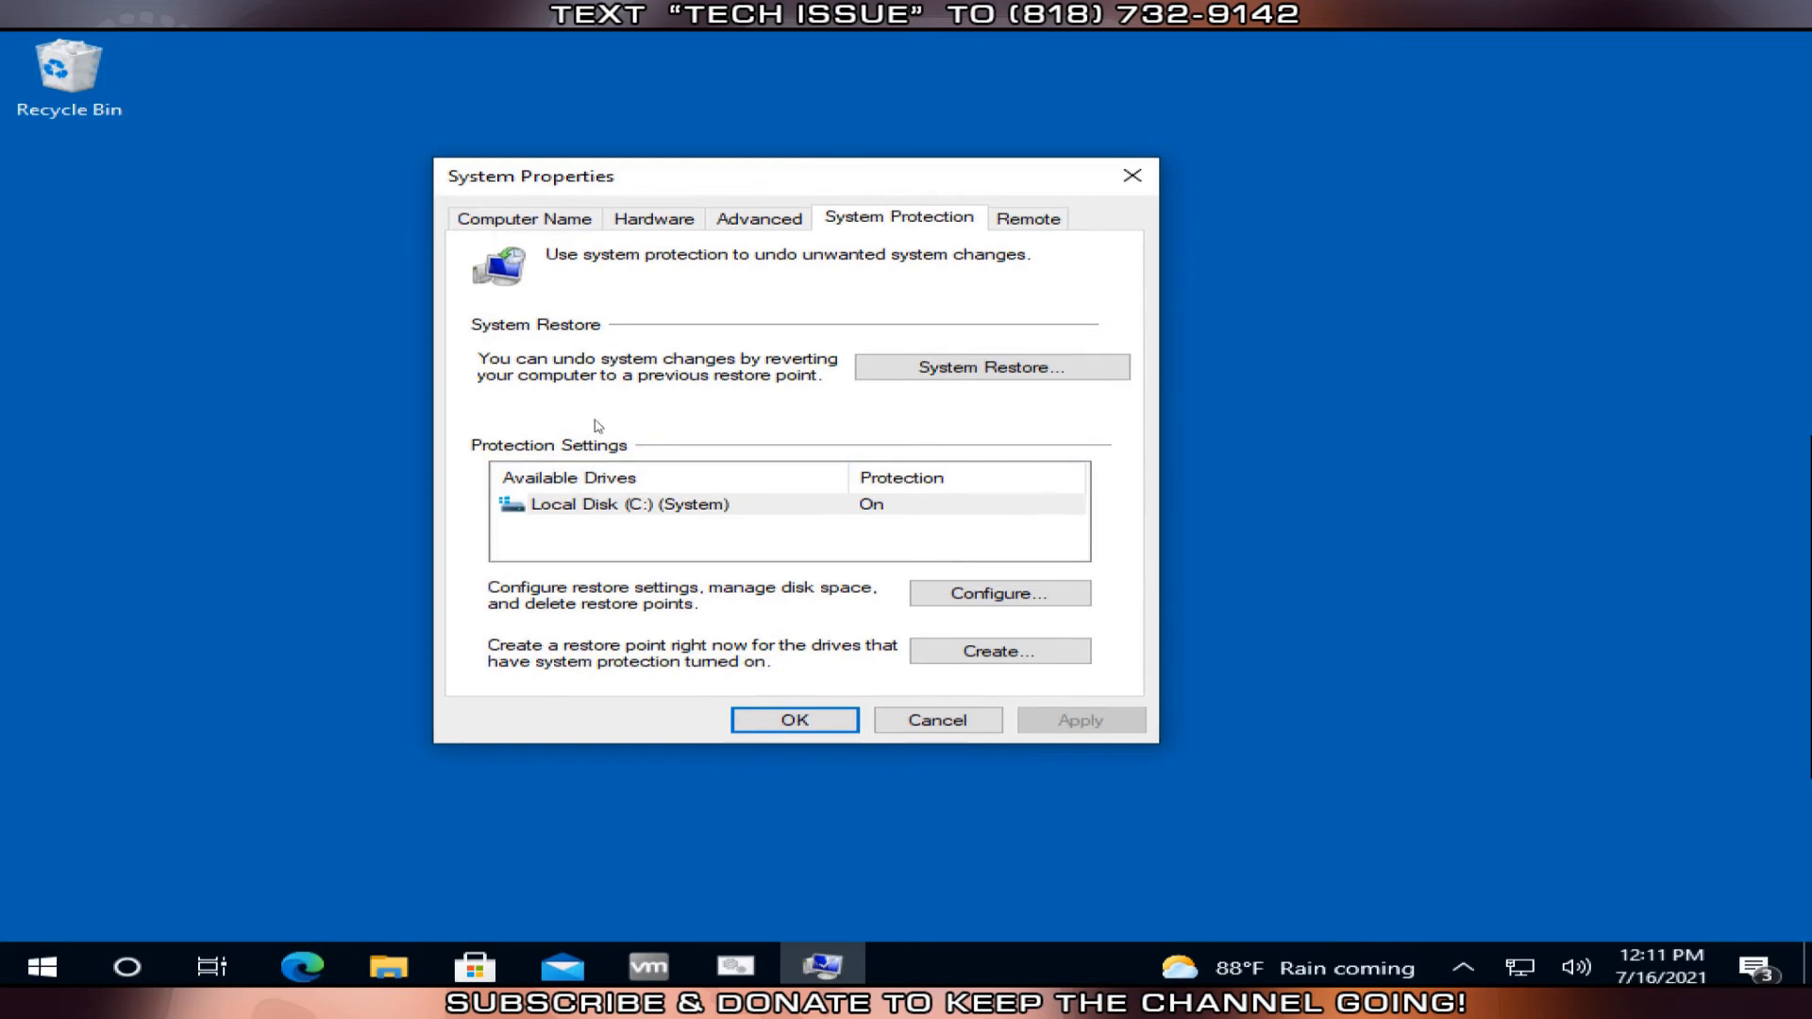
Delete all restore points for Local Disk (C:), leaving system protection turned on
left_click(904, 511)
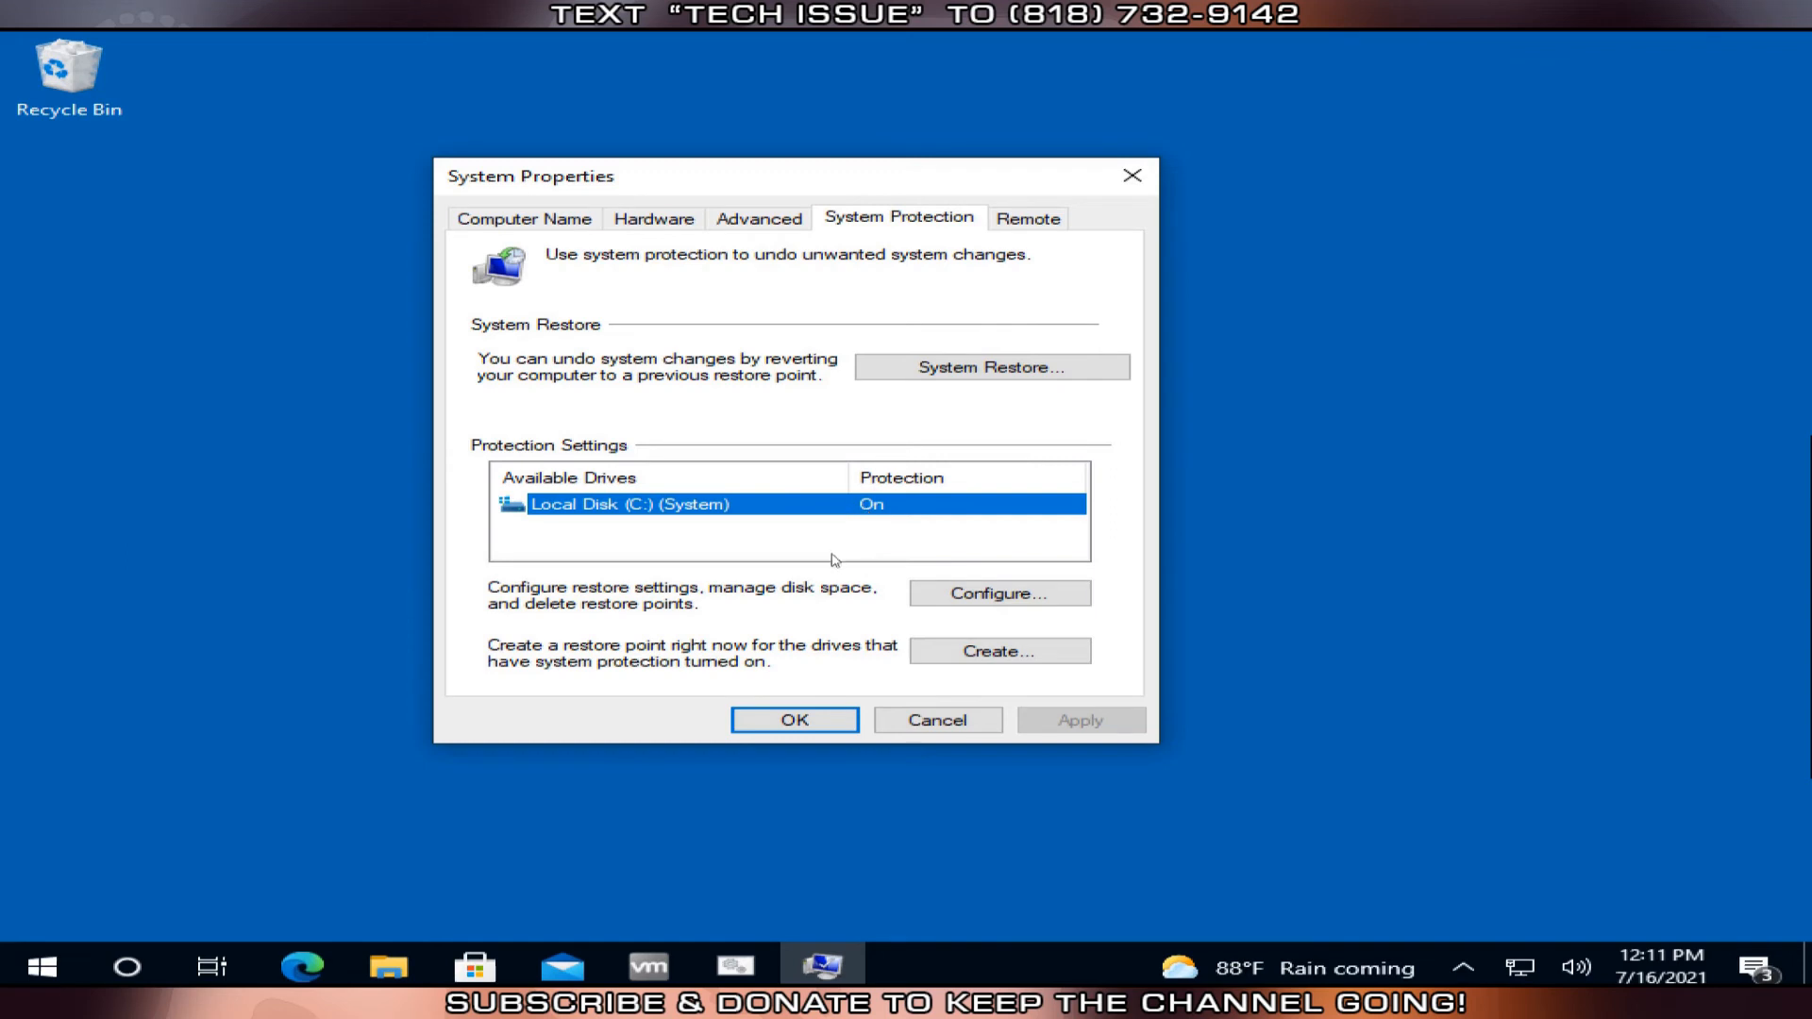
left_click(1005, 592)
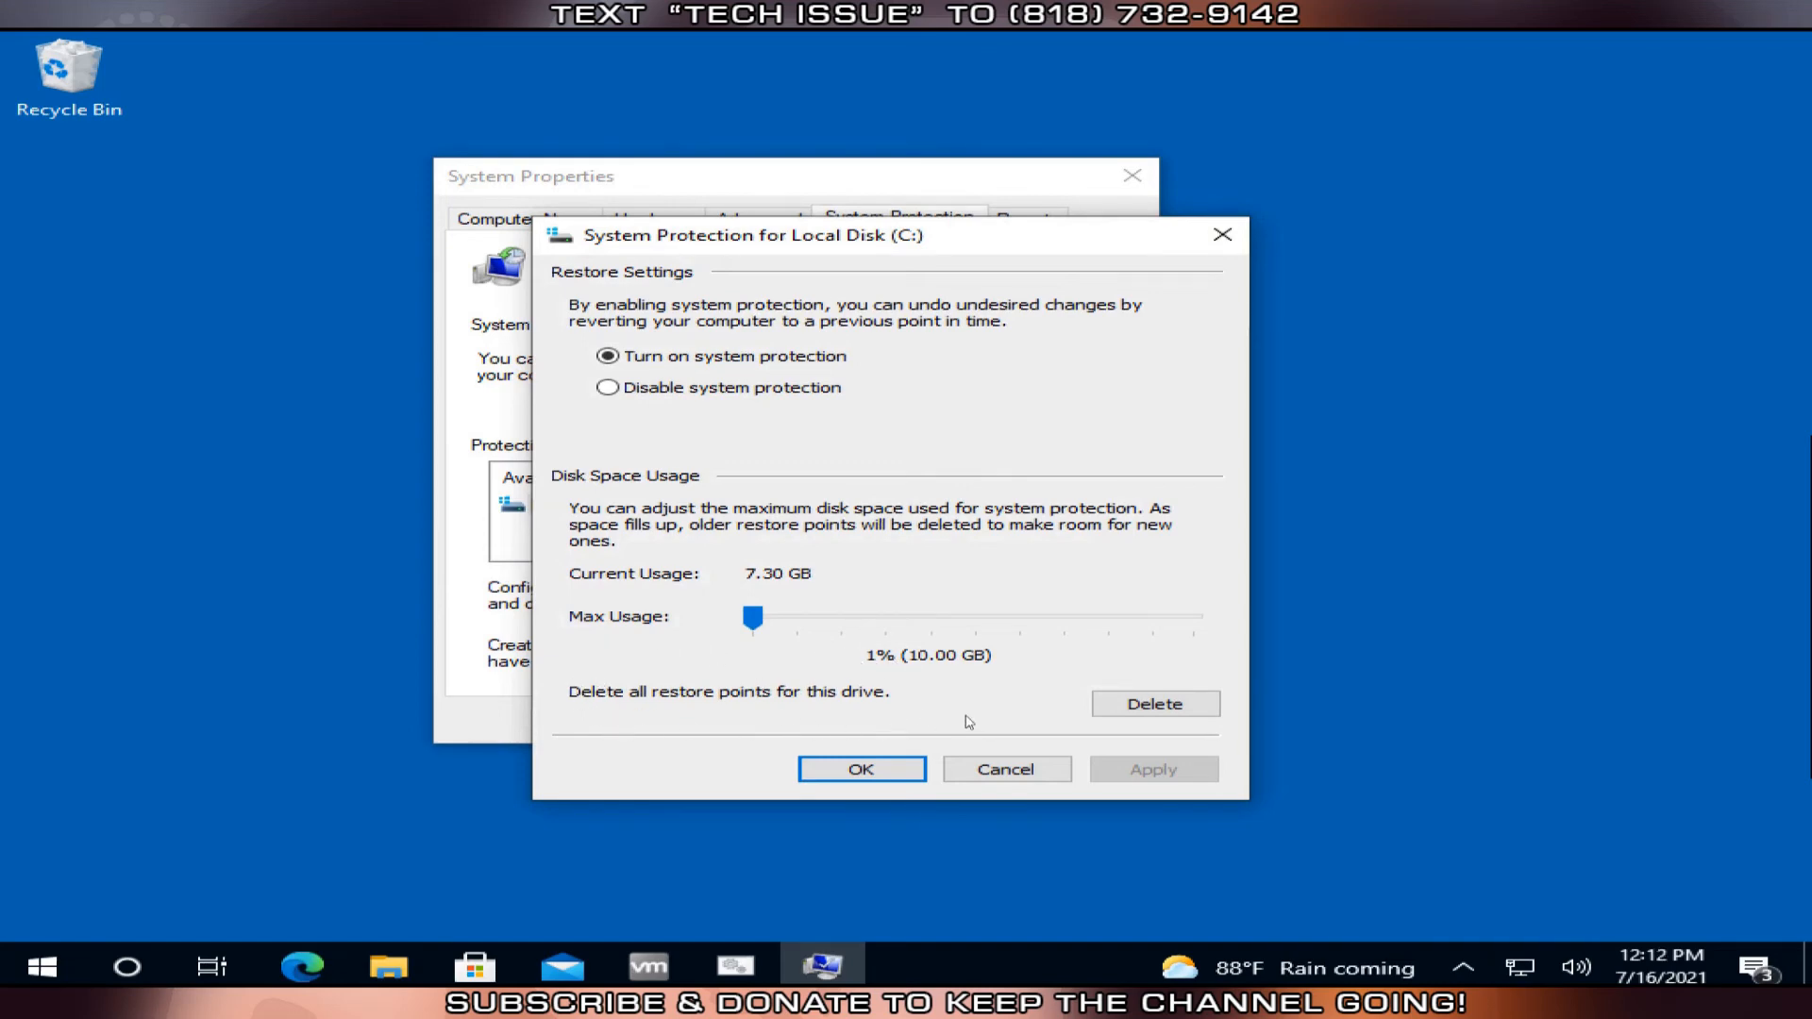
left_click(1135, 708)
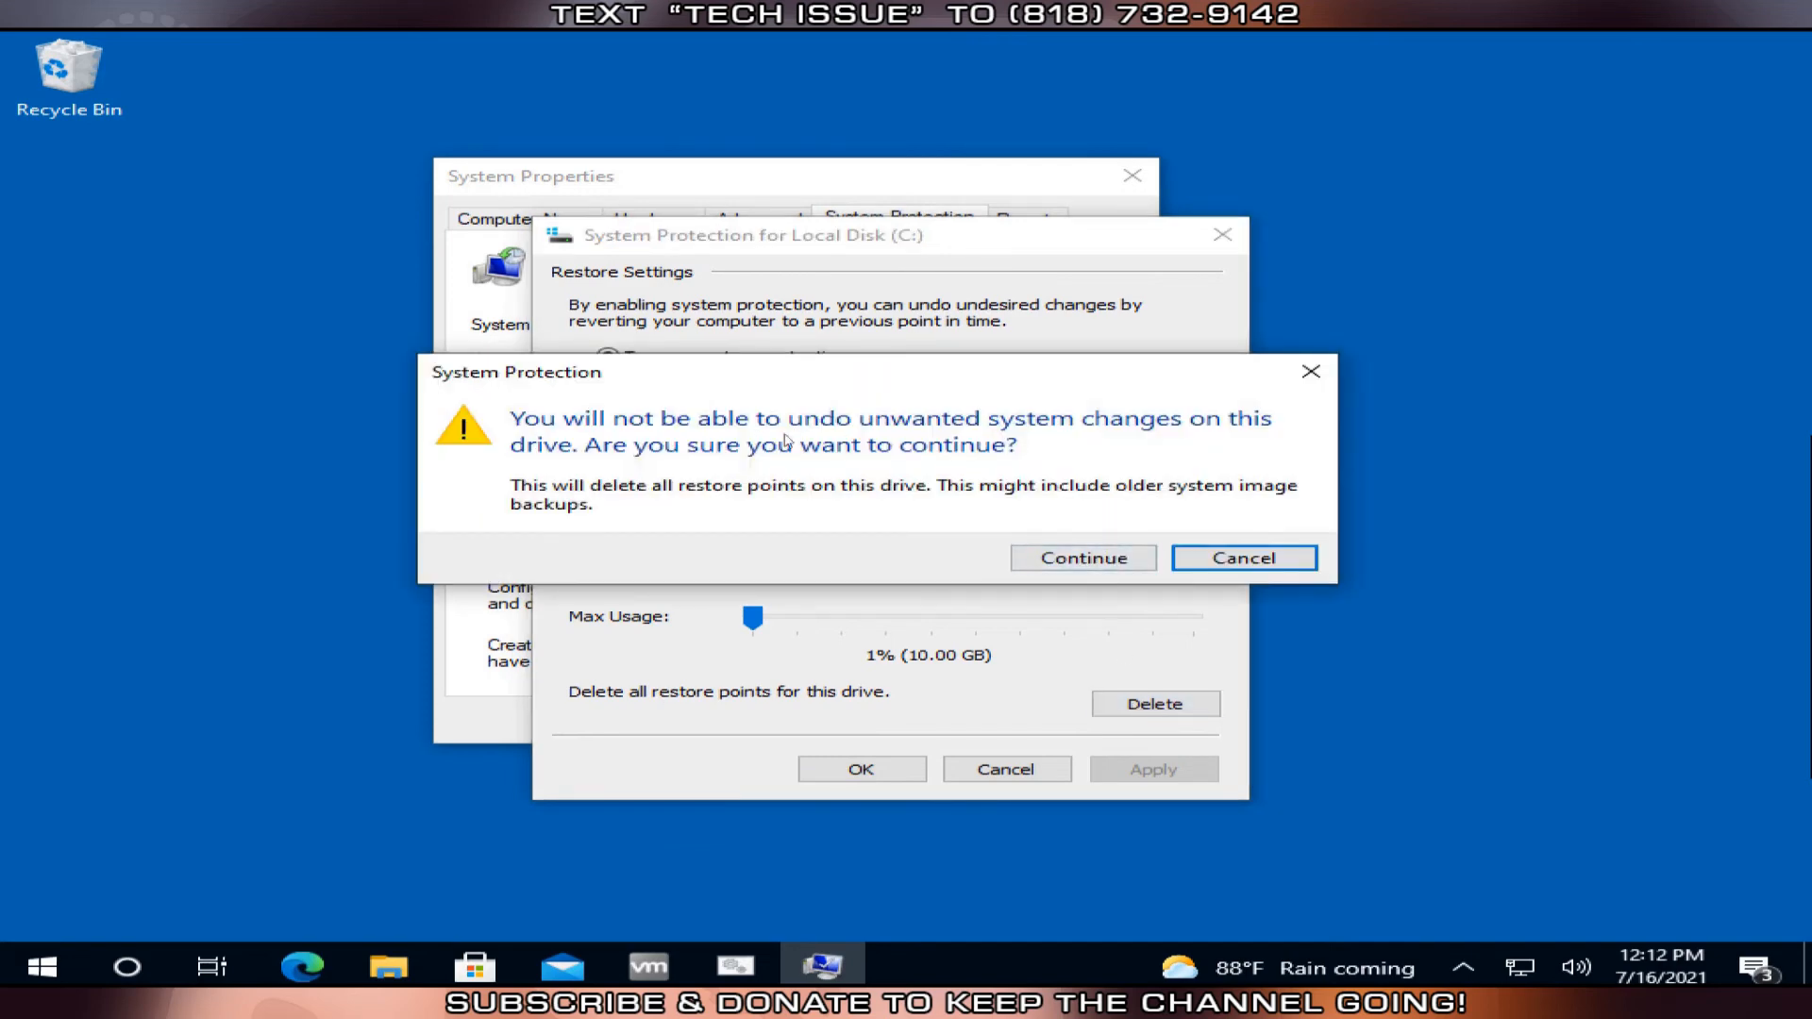
left_click(1097, 559)
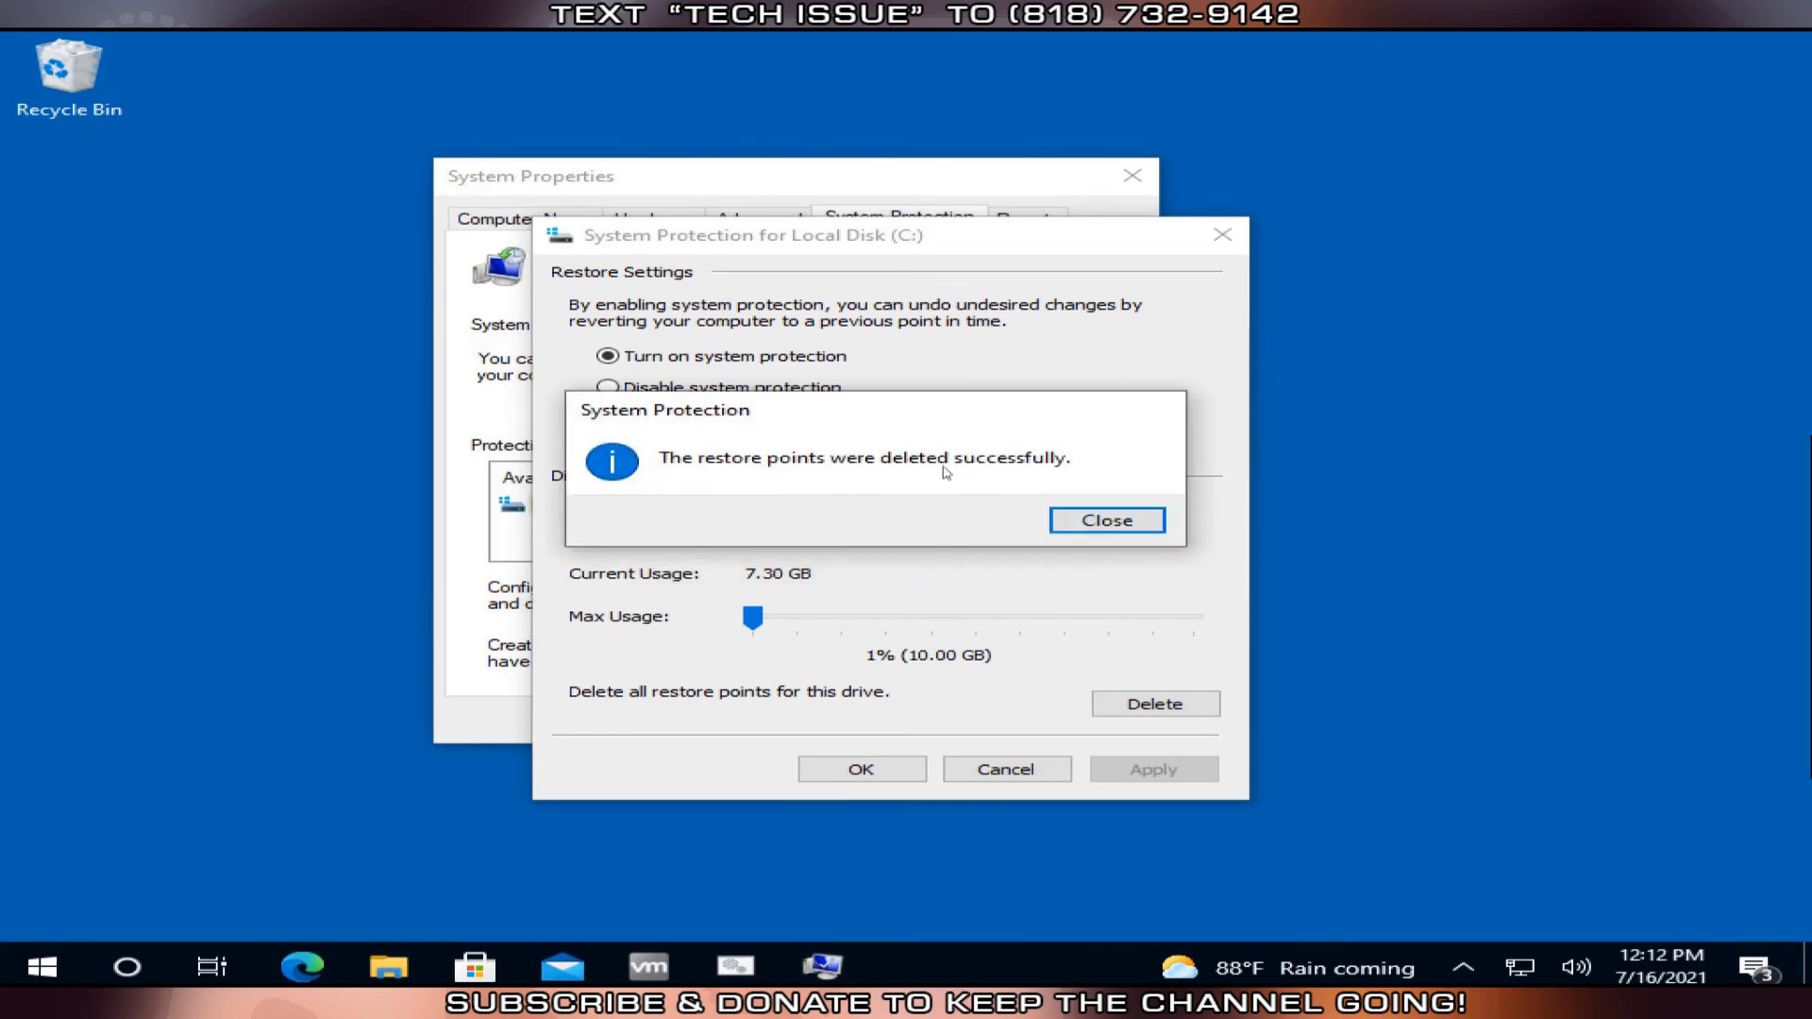
left_click(1099, 518)
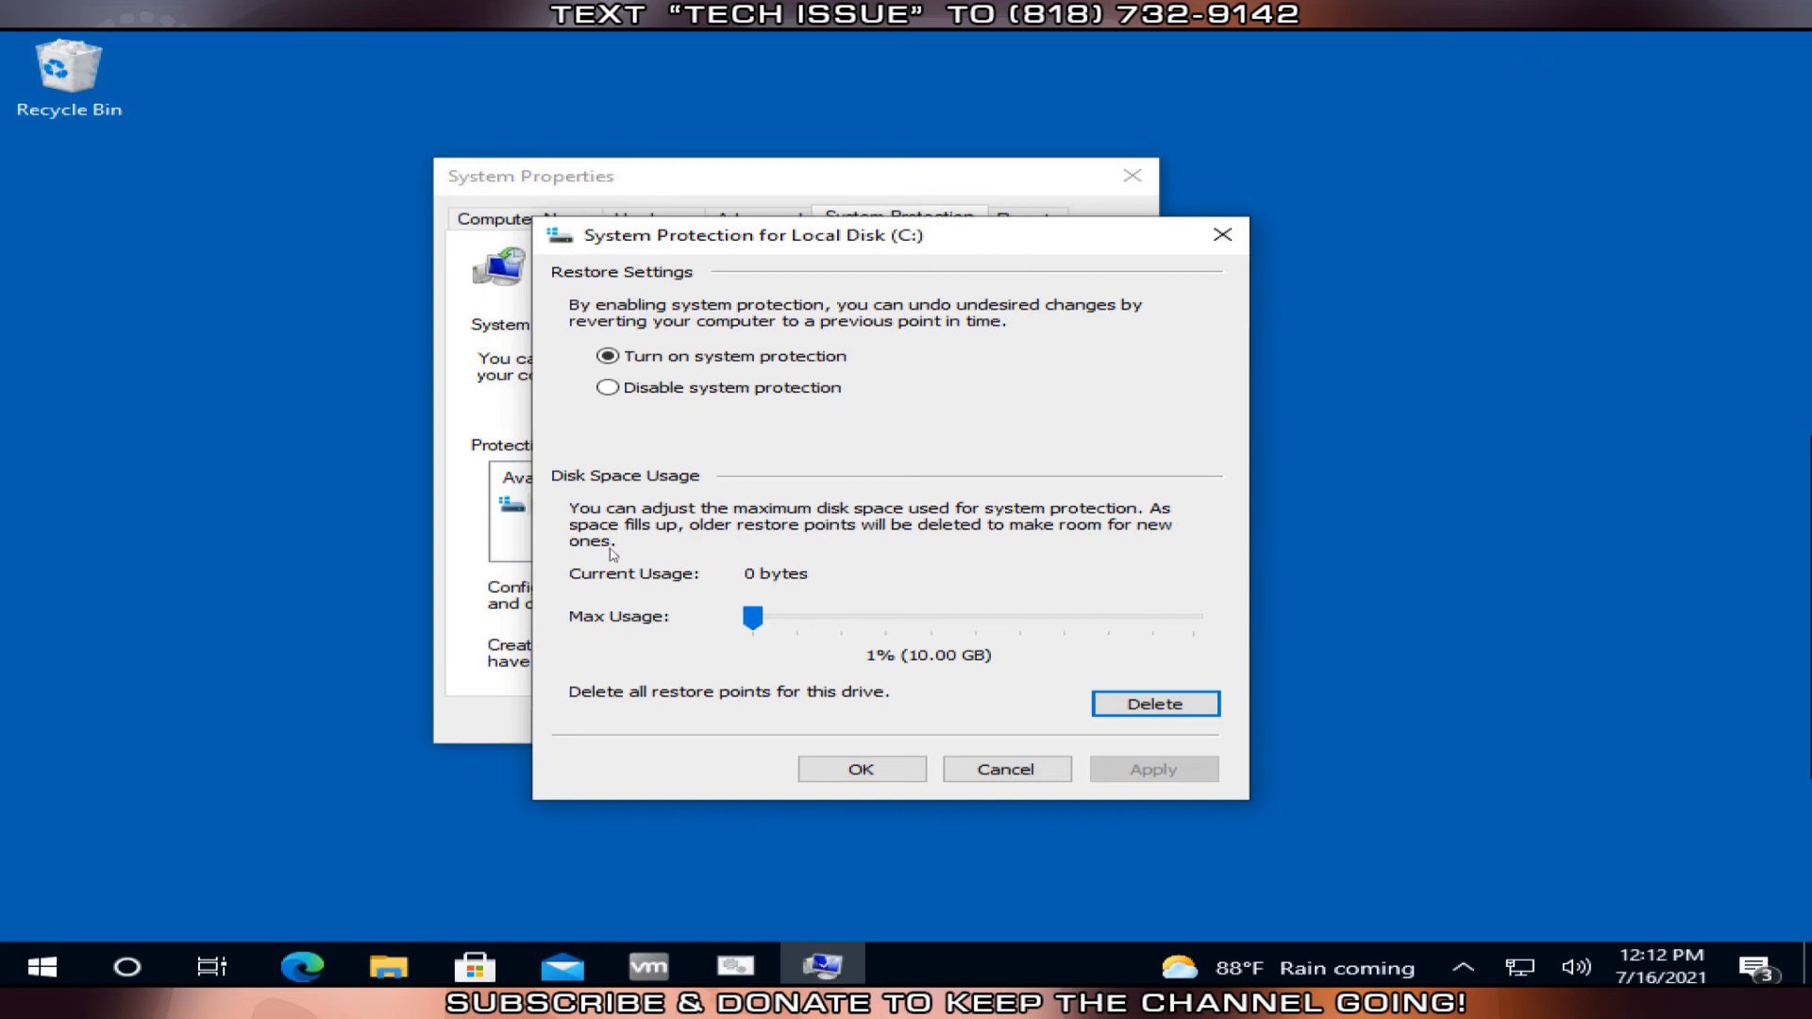
left_click(903, 769)
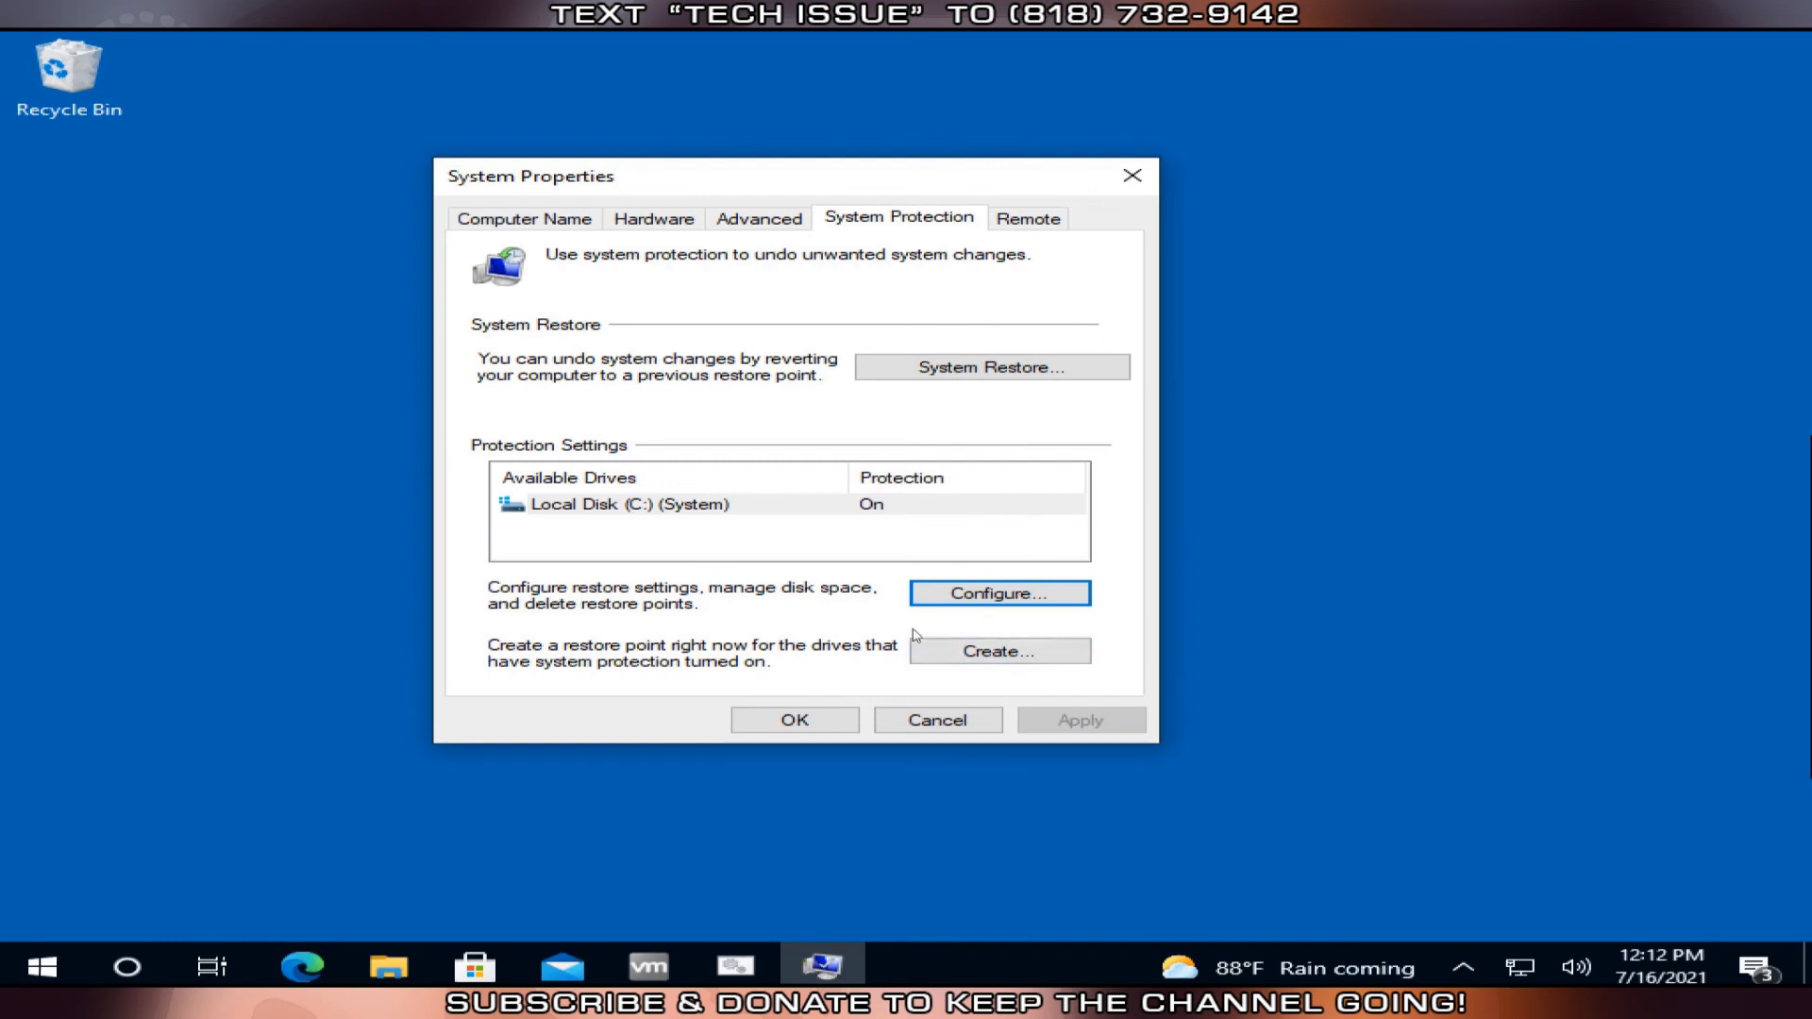
Create a restore point described as "Disk cleaned" and close System Properties
left_click(989, 652)
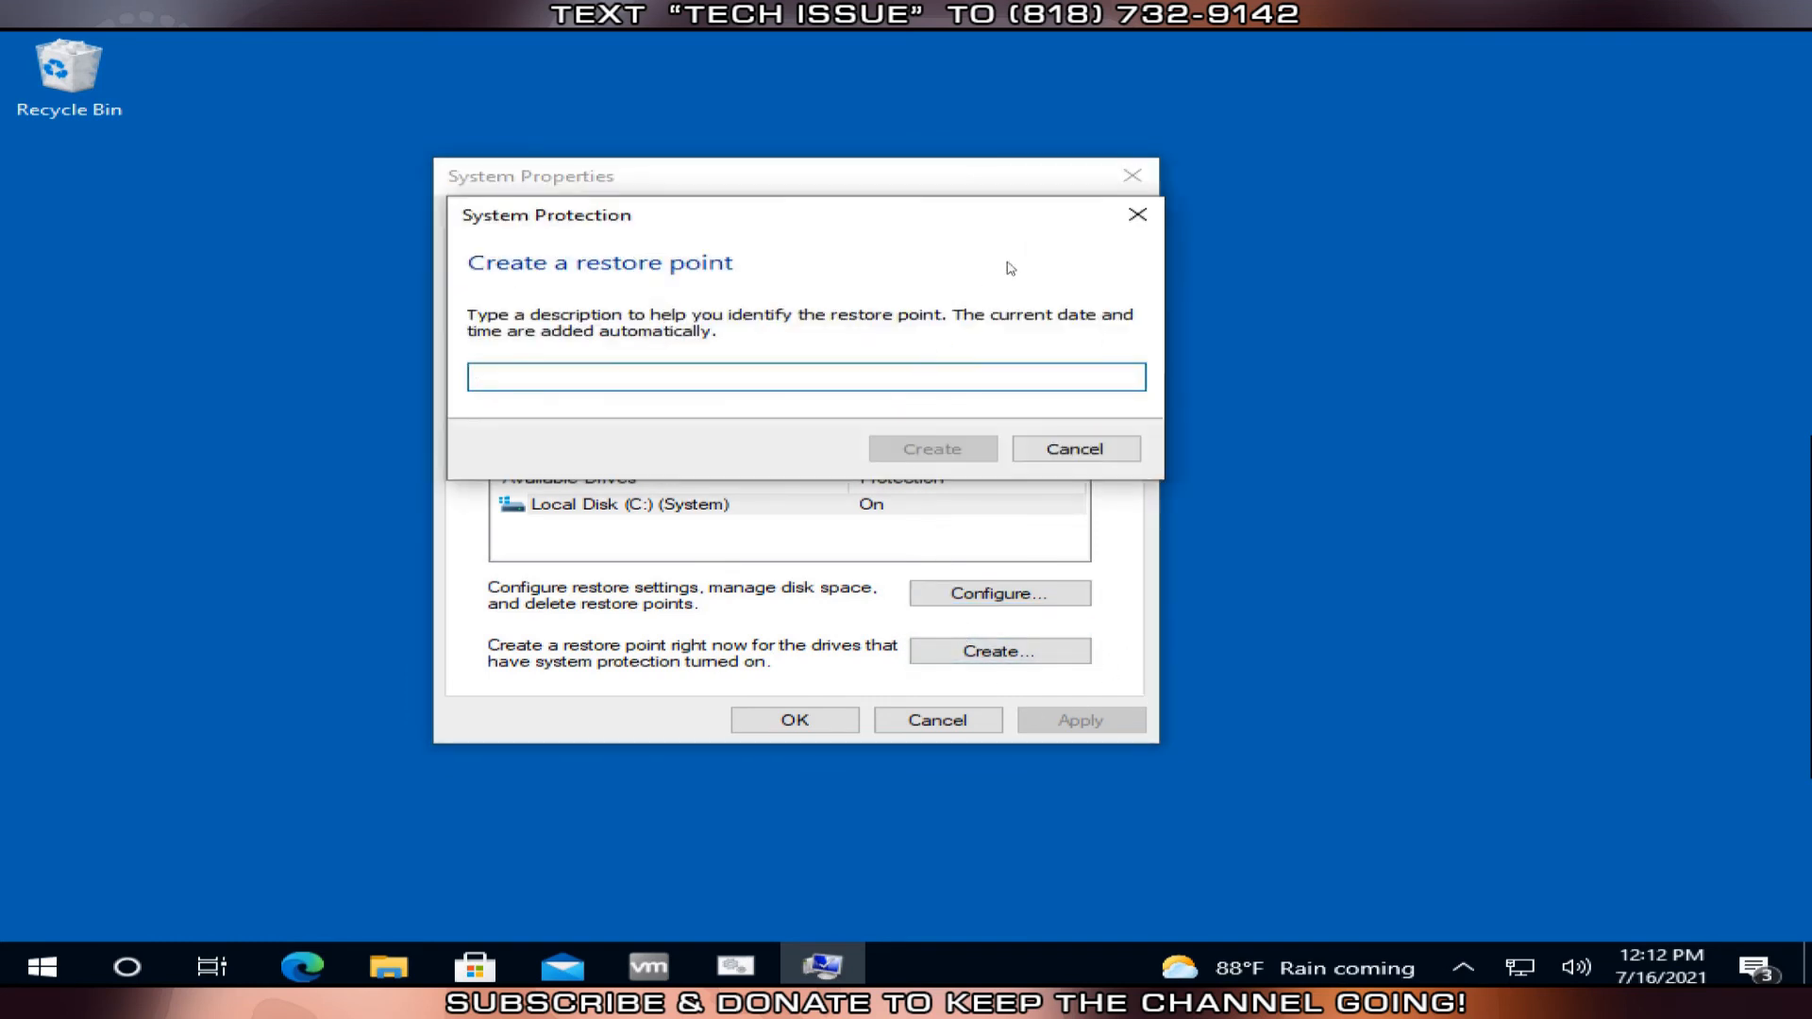
type("Disk cleaned")
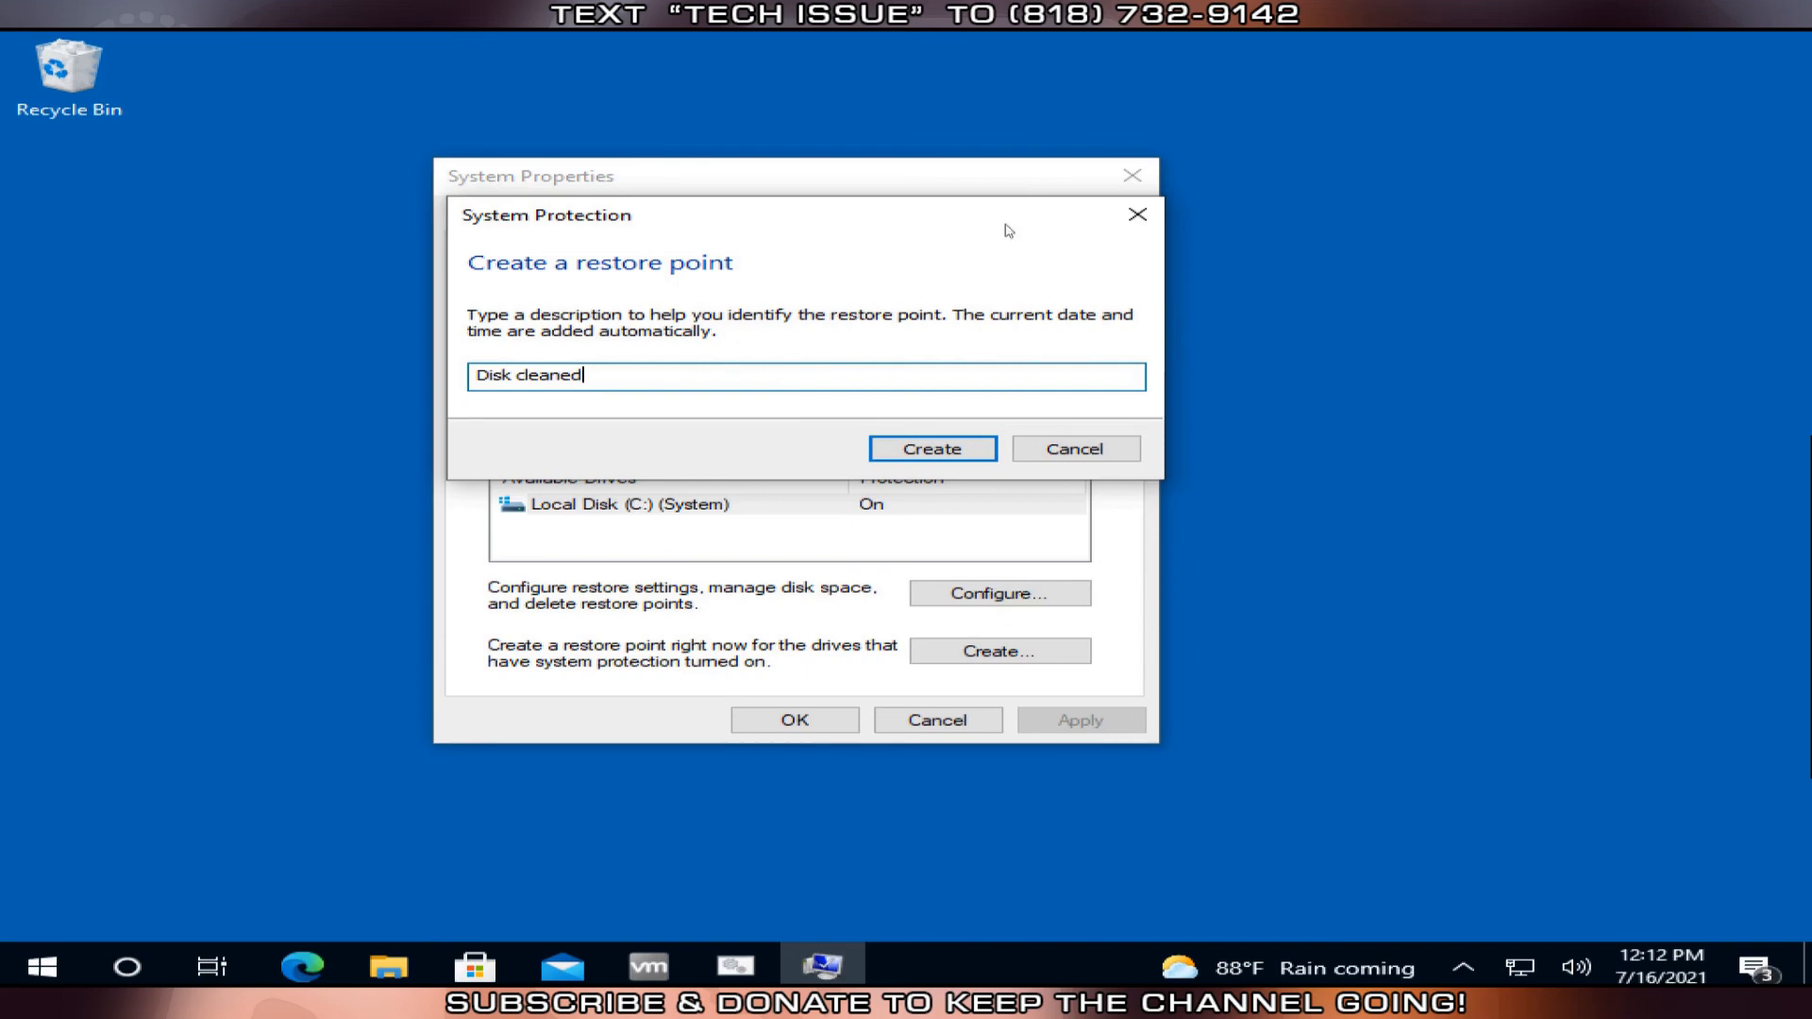
left_click(920, 445)
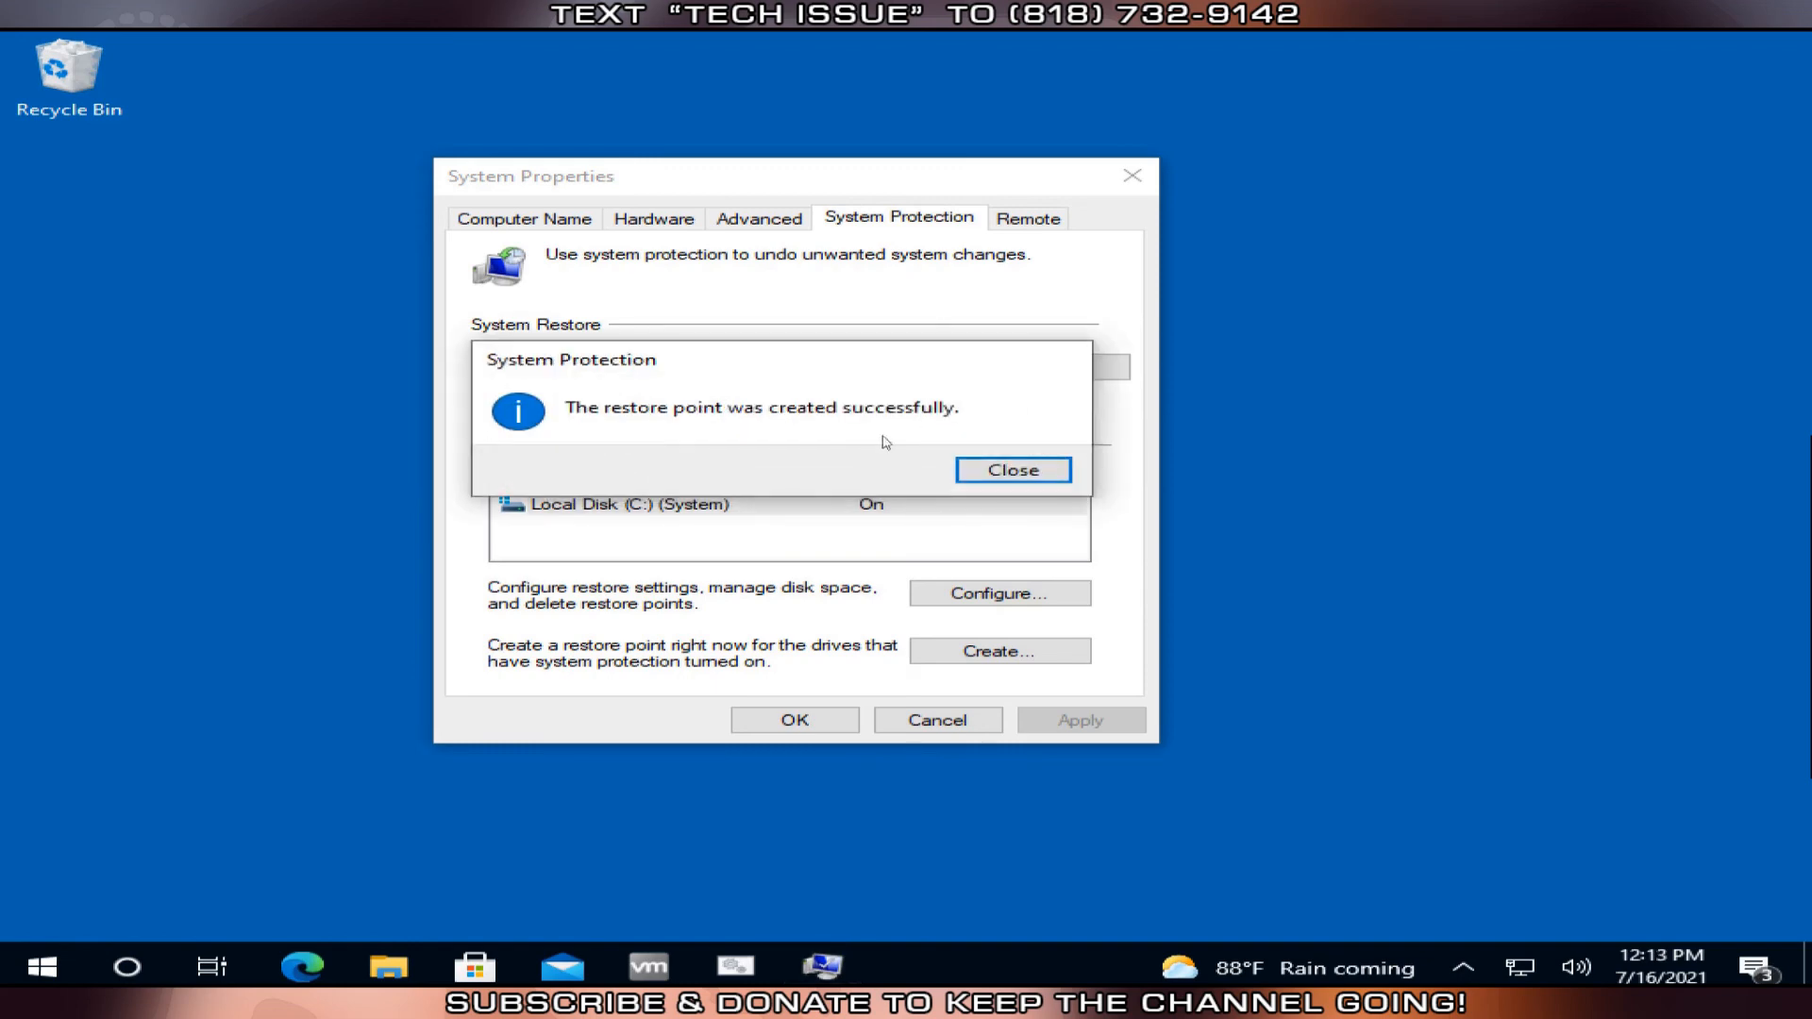
left_click(1036, 474)
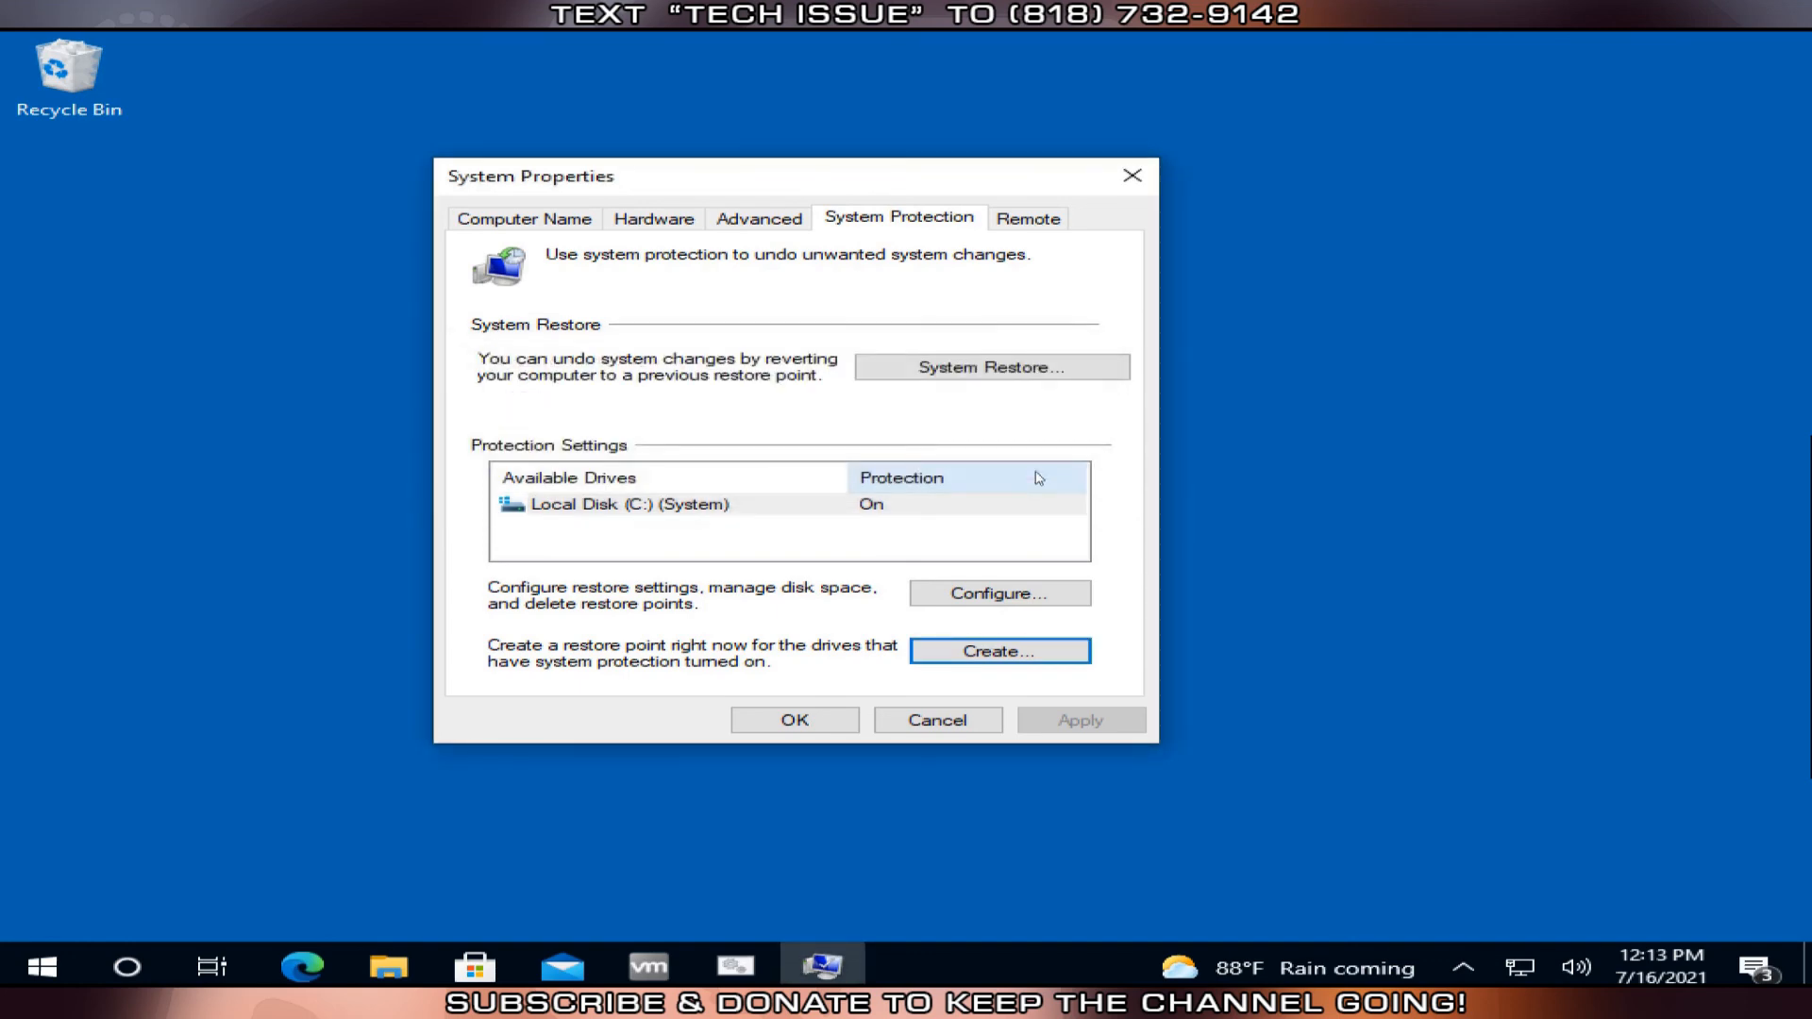
left_click(795, 720)
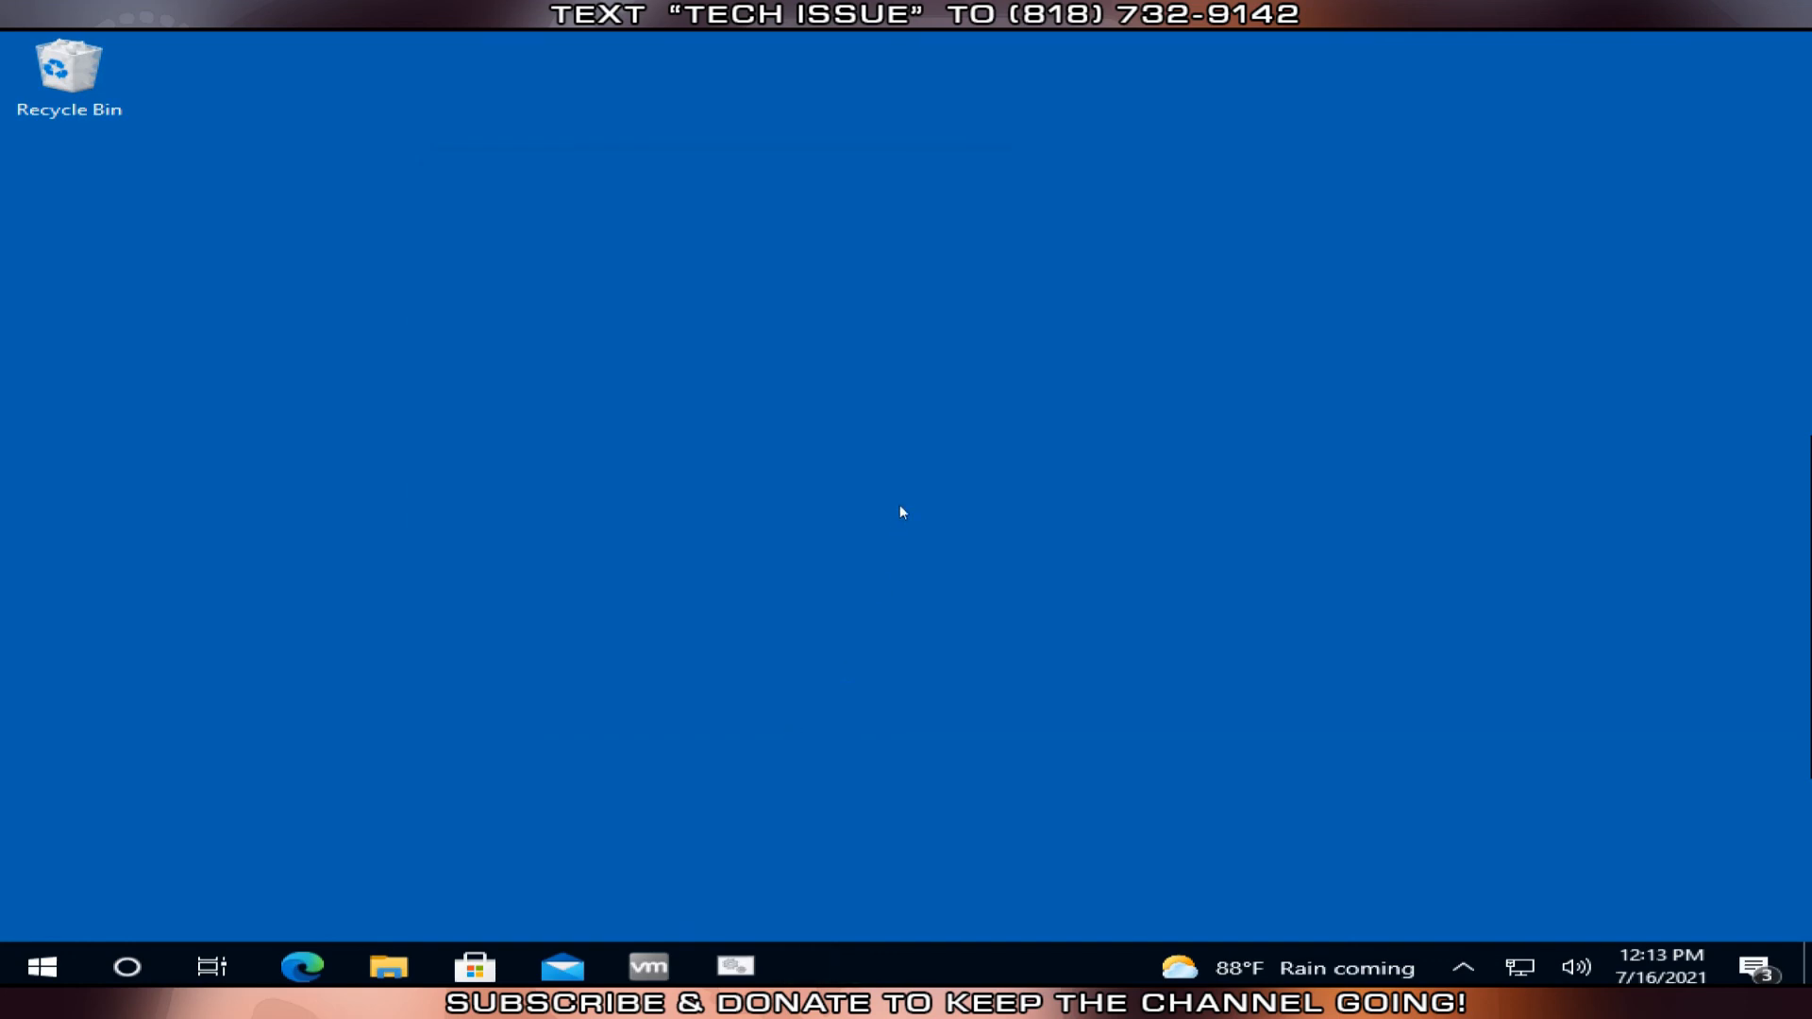